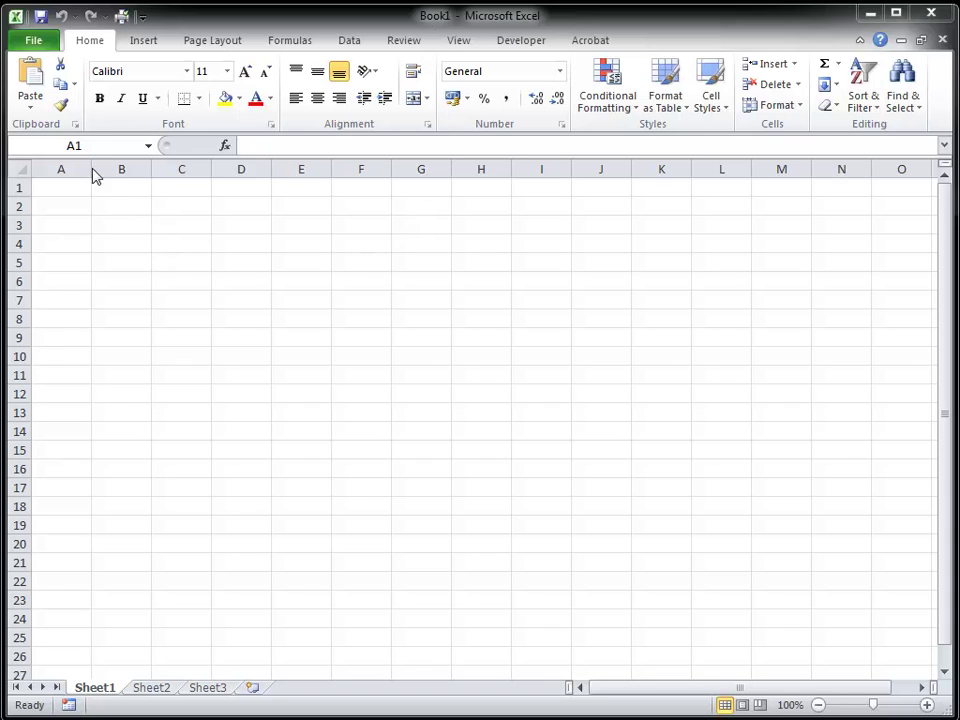
- Save the blank workbook as Electronic Markbook.xlsx in the 2015-16 folder
{"action": "left_click", "coordinate": [34, 42]}
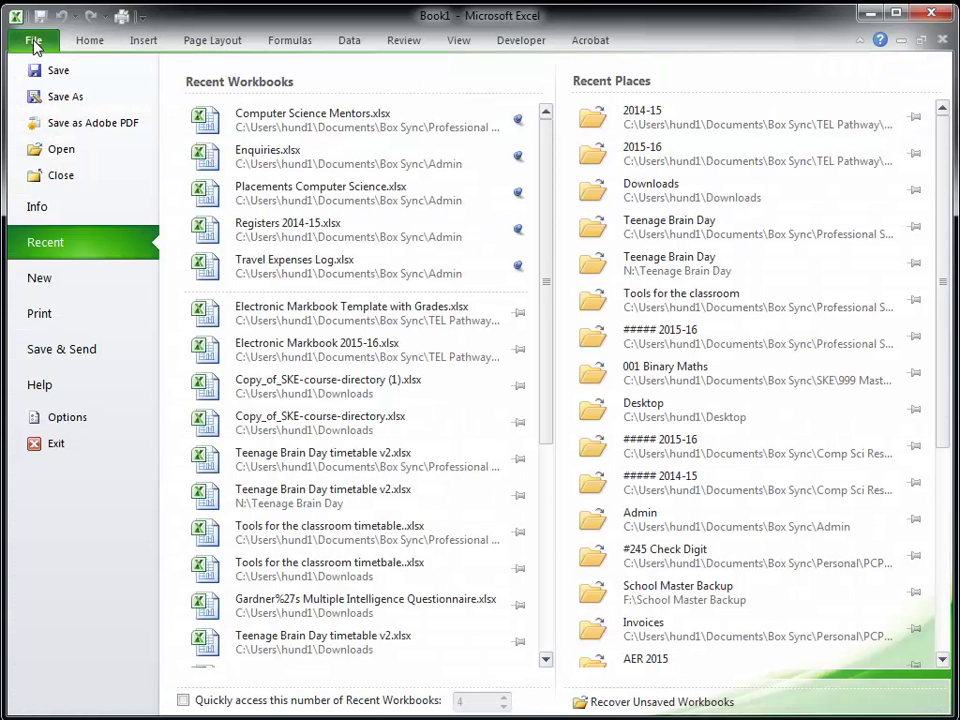
{"action": "left_click", "coordinate": [56, 100]}
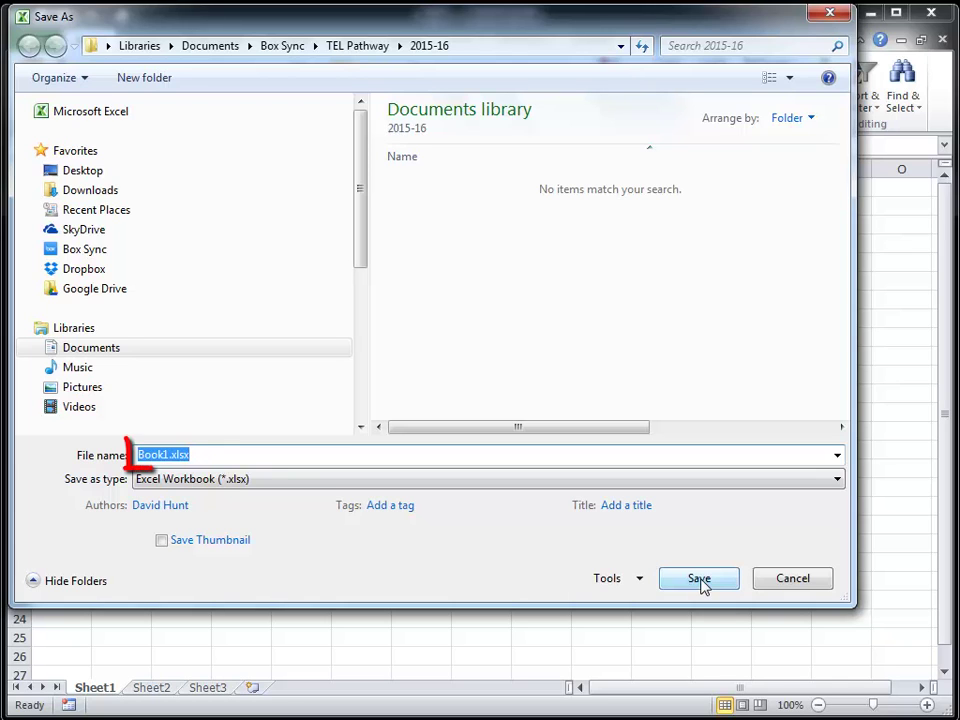
{"action": "type", "text": "Electronic Markbook.xlsx"}
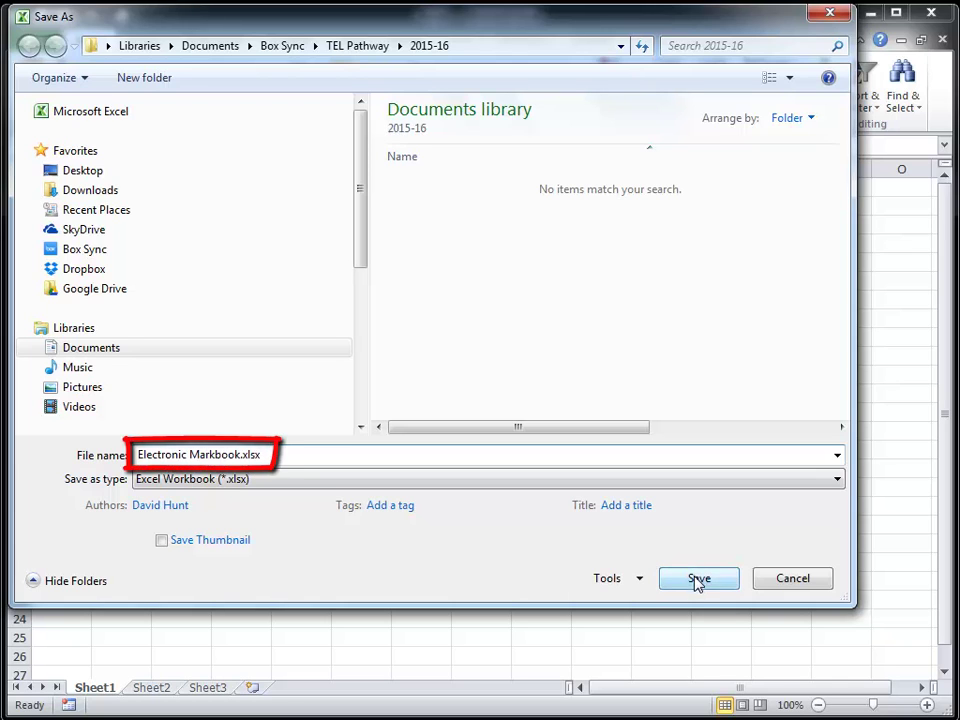
{"action": "left_click", "coordinate": [699, 578]}
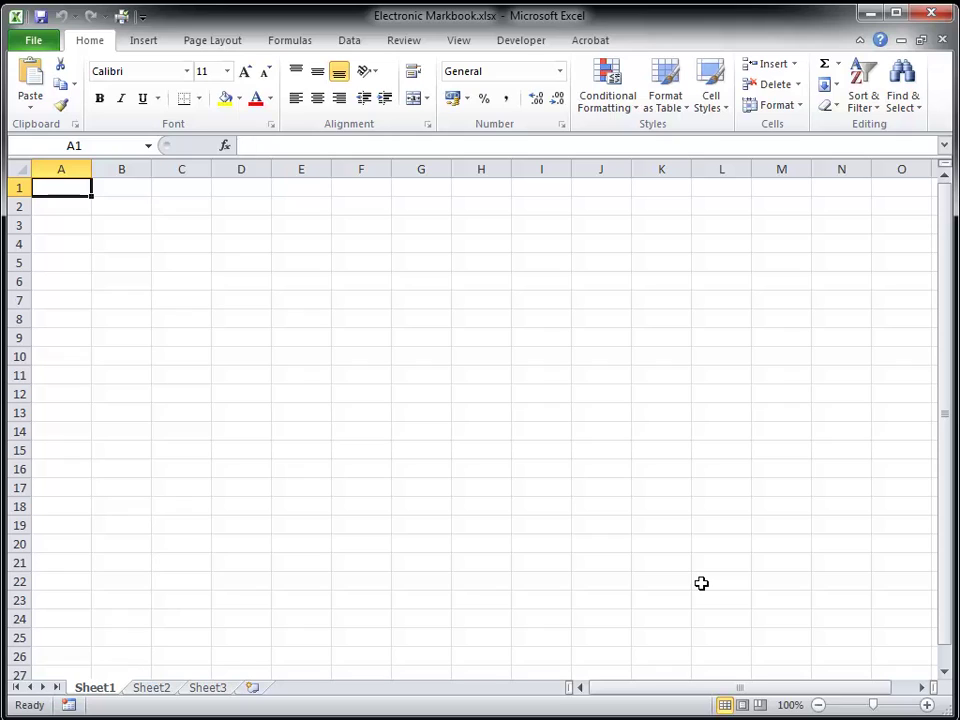
{"action": "left_click", "coordinate": [181, 265]}
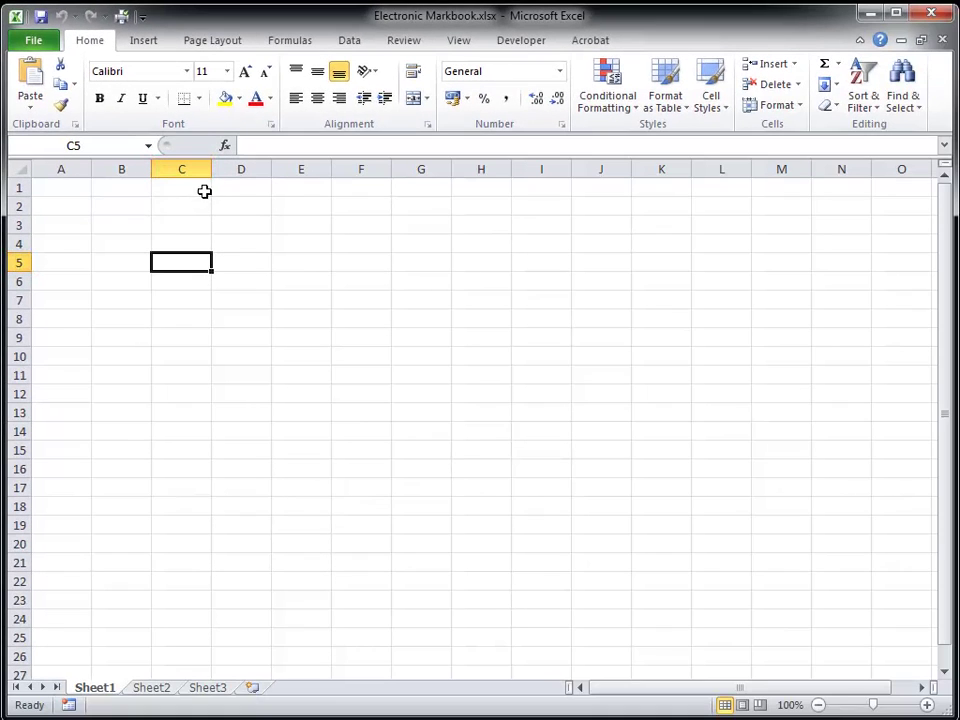
{"action": "left_click", "coordinate": [237, 184]}
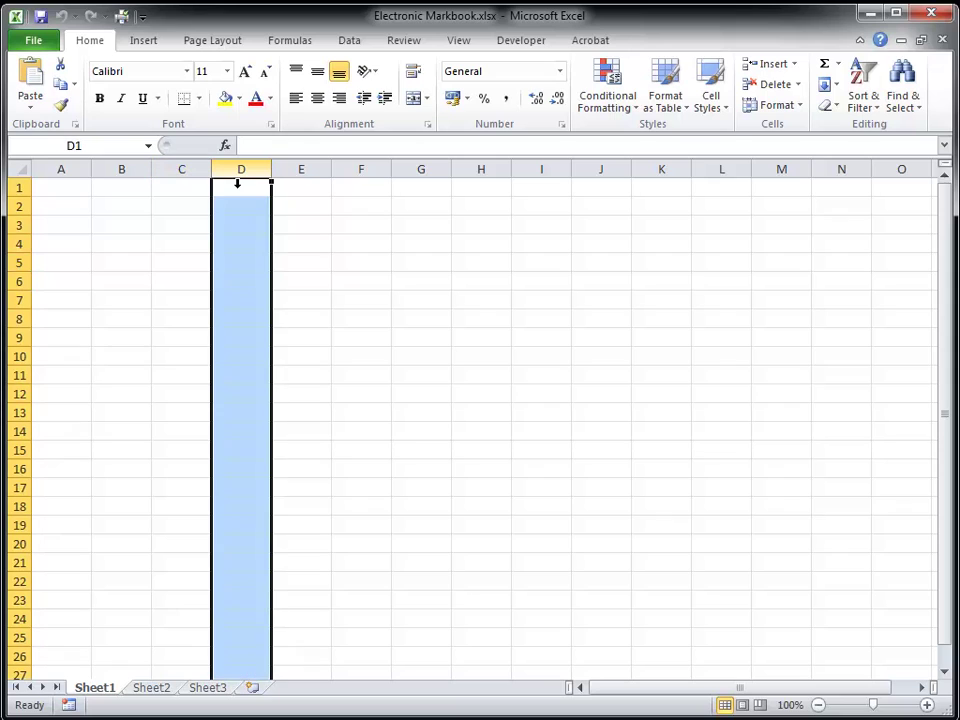
{"action": "left_click", "coordinate": [146, 175]}
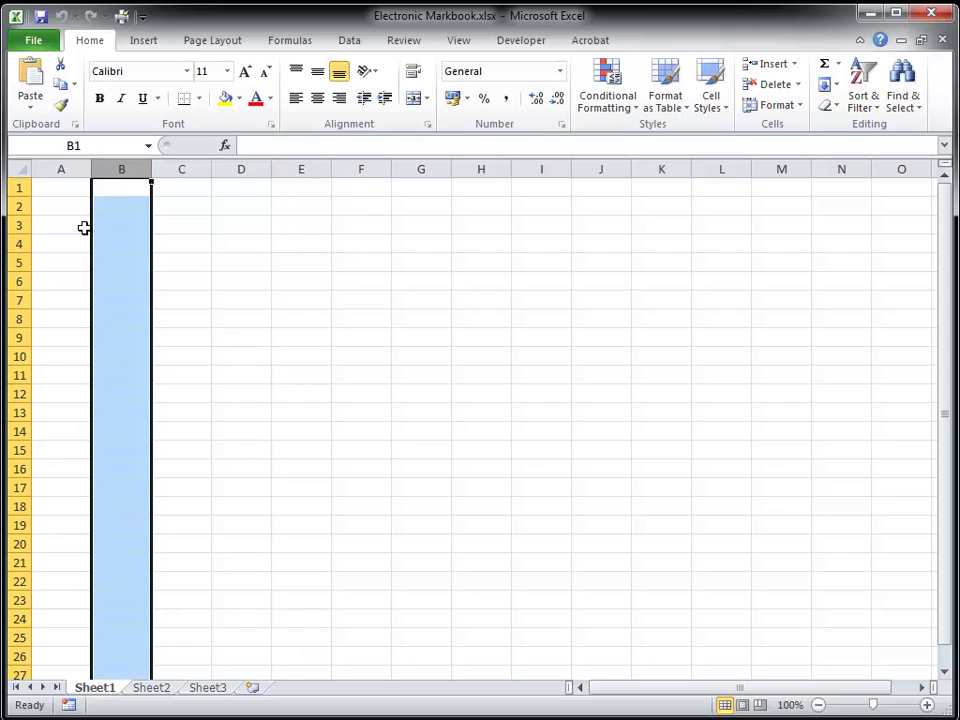
{"action": "left_click", "coordinate": [32, 268]}
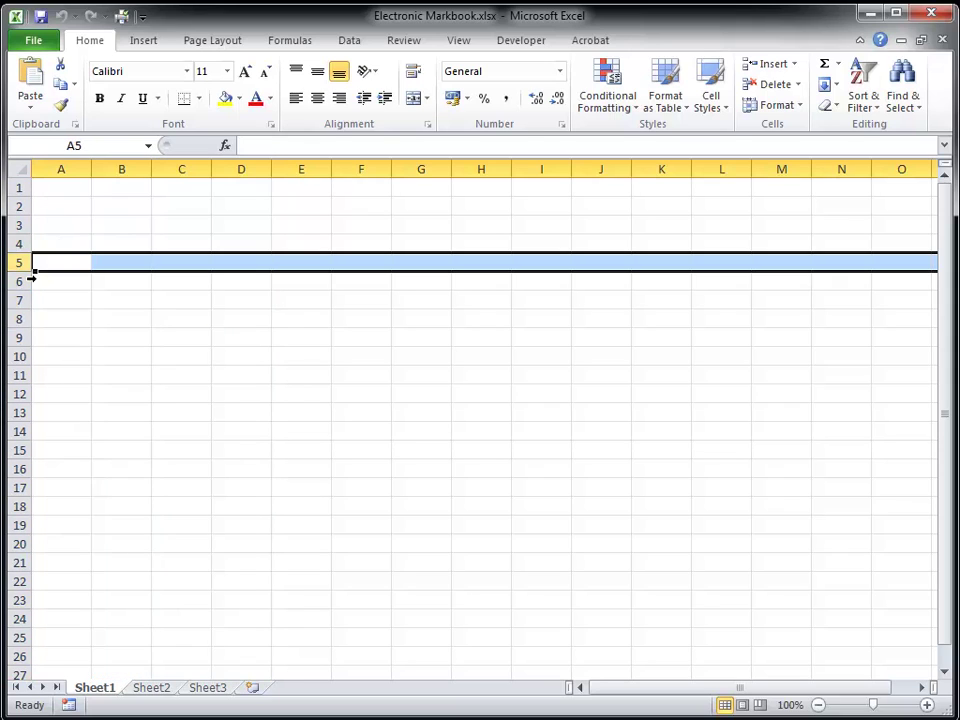
{"action": "left_click", "coordinate": [28, 372]}
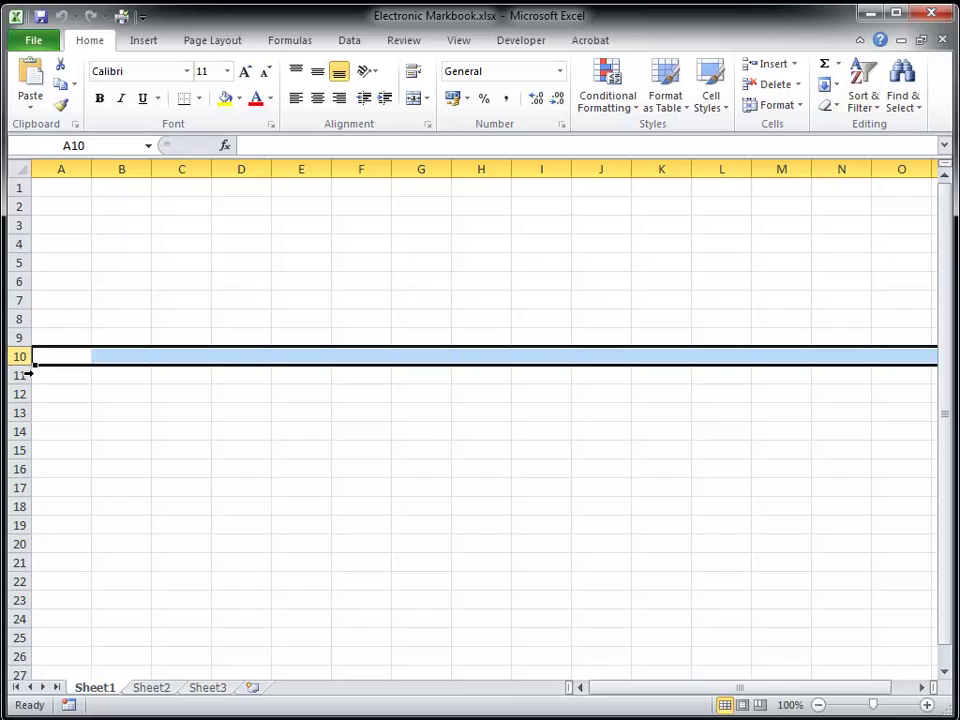
{"action": "left_click", "coordinate": [111, 264]}
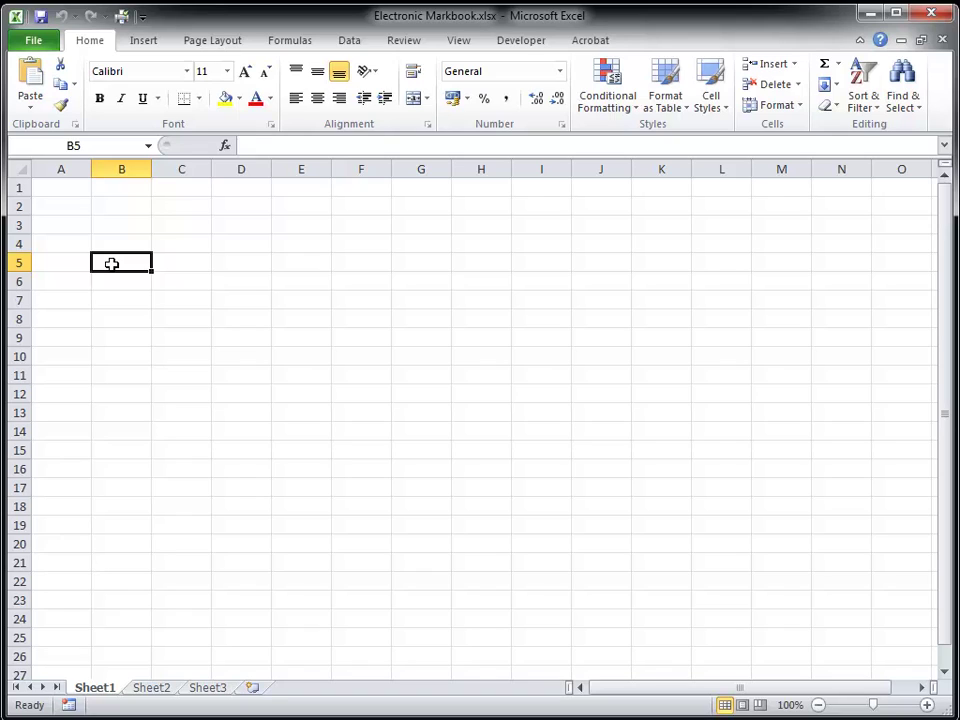
- Seed 1 and 2 in B2:B3 to number column B 1 to 17, undoing trial repeated fills
{"action": "left_click", "coordinate": [124, 212]}
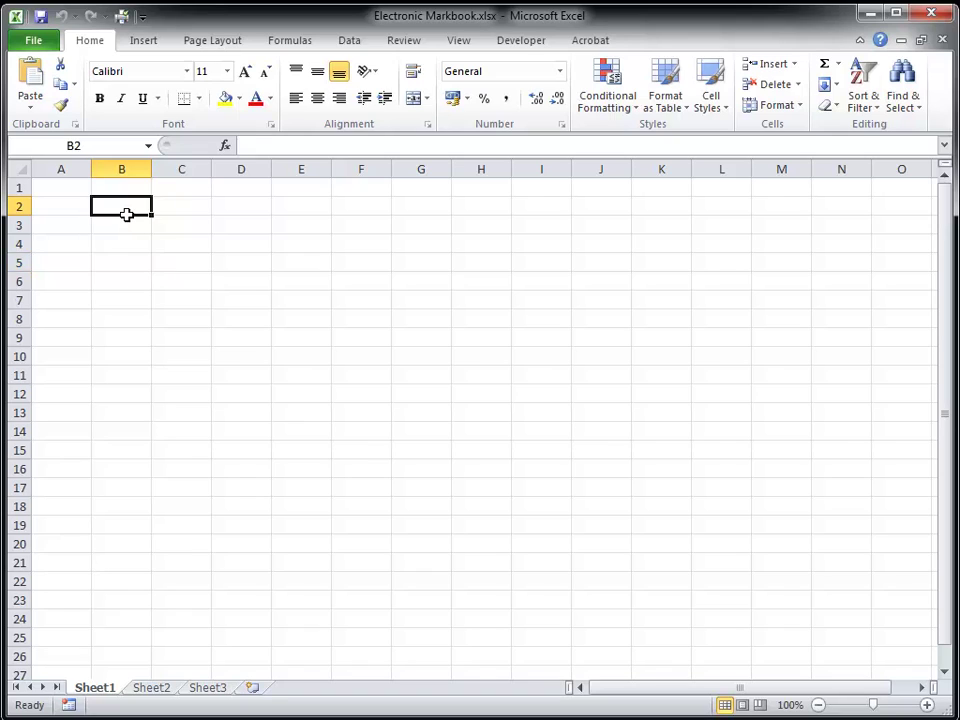
{"action": "type", "text": "1"}
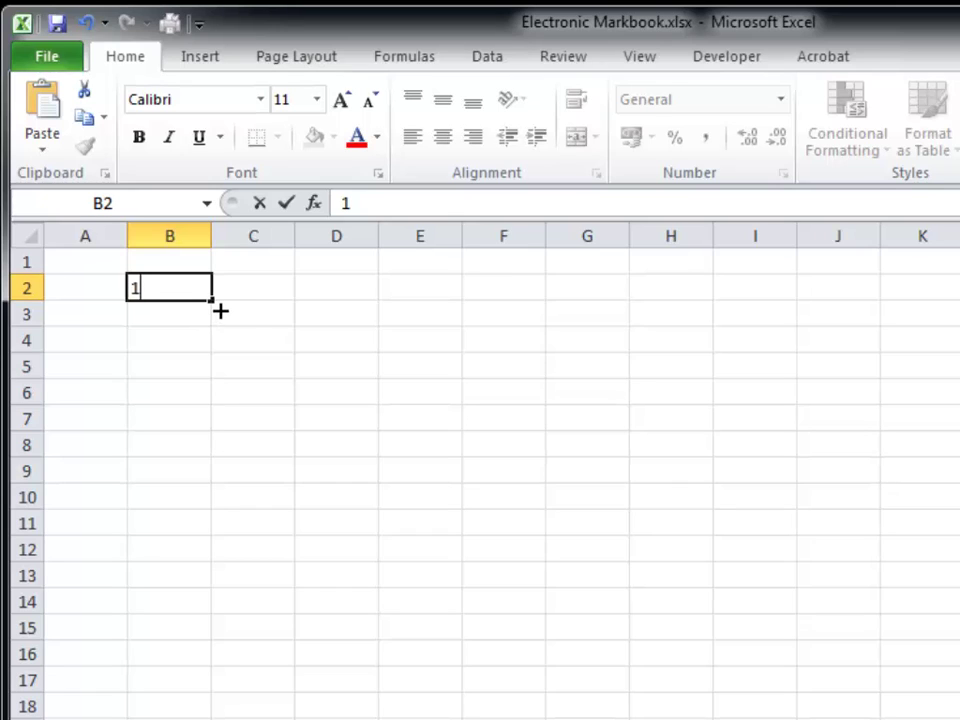
{"action": "left_click_drag", "start_coordinate": [220, 311], "coordinate": [212, 551]}
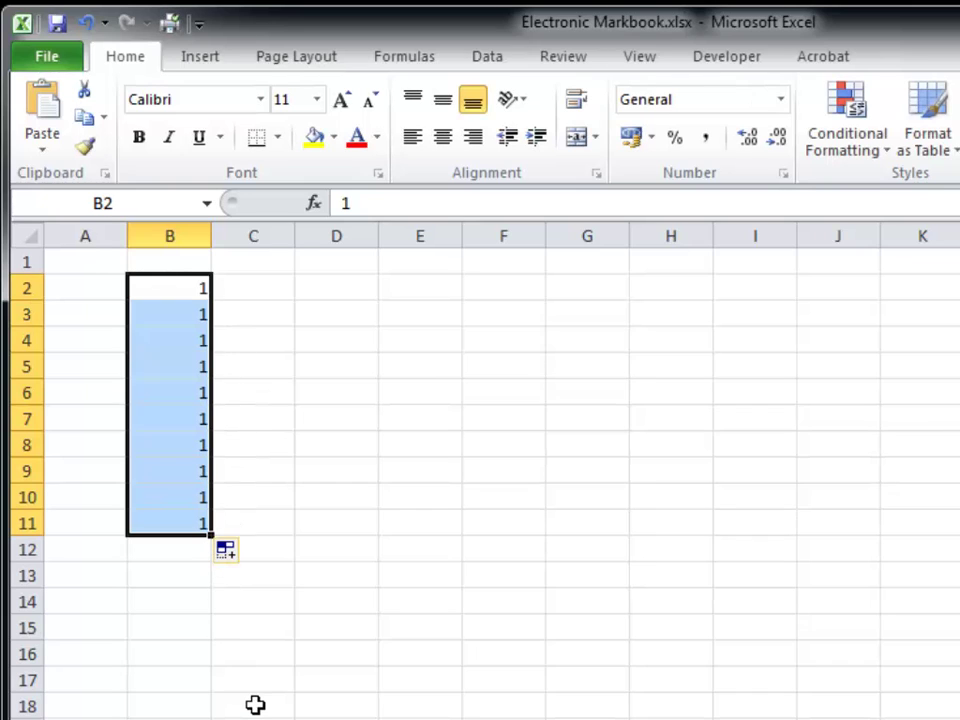
{"action": "key", "text": "ctrl+z"}
{"action": "left_click", "coordinate": [167, 320]}
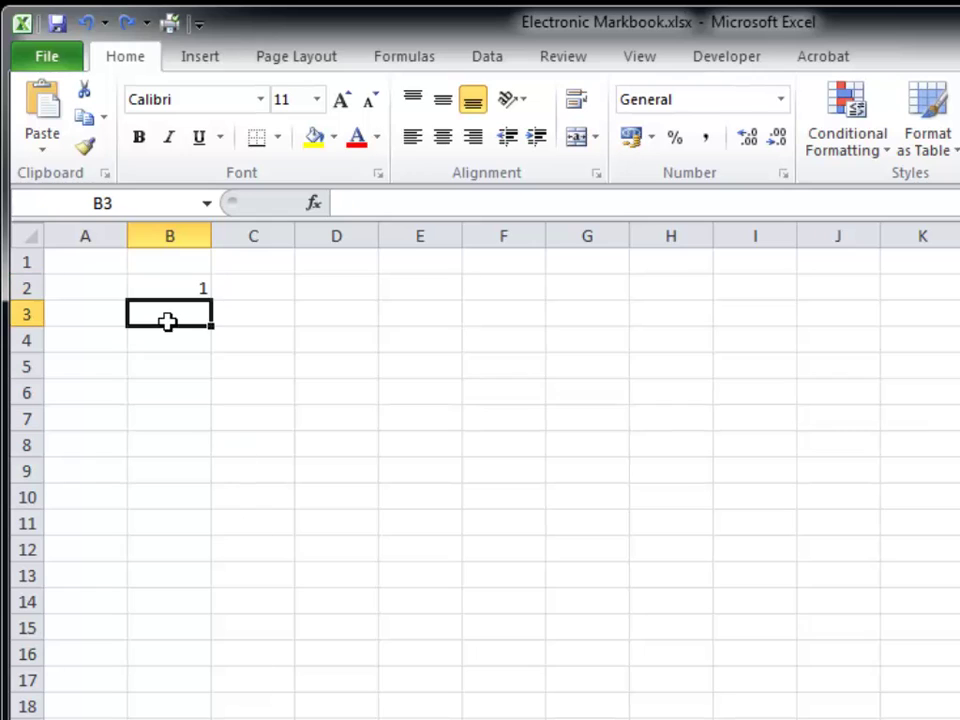
{"action": "type", "text": "2"}
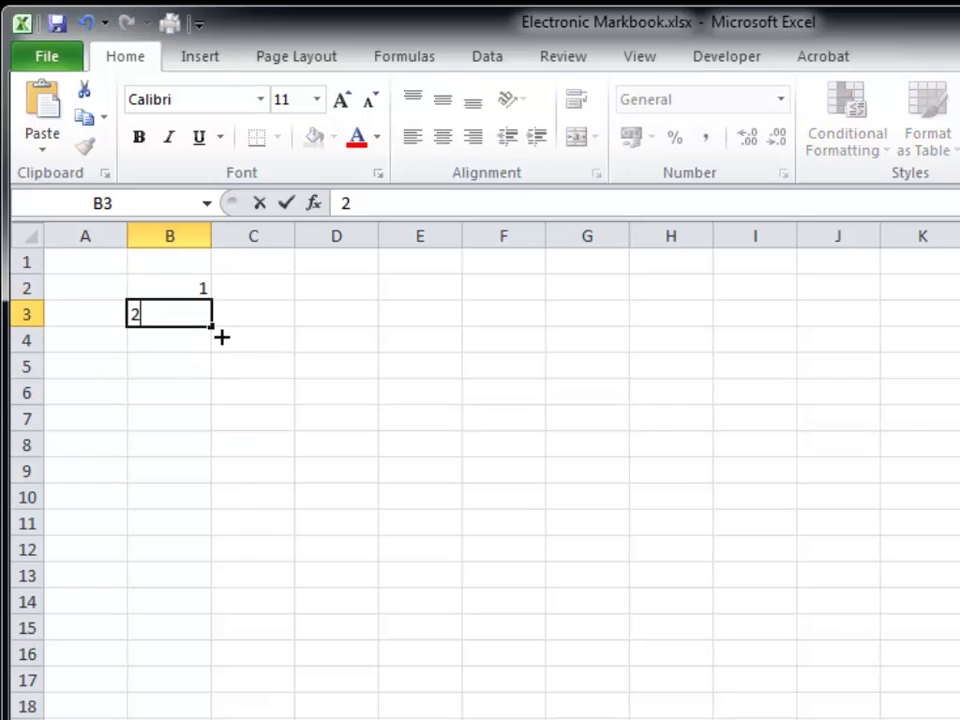
{"action": "left_click_drag", "start_coordinate": [220, 336], "coordinate": [223, 516]}
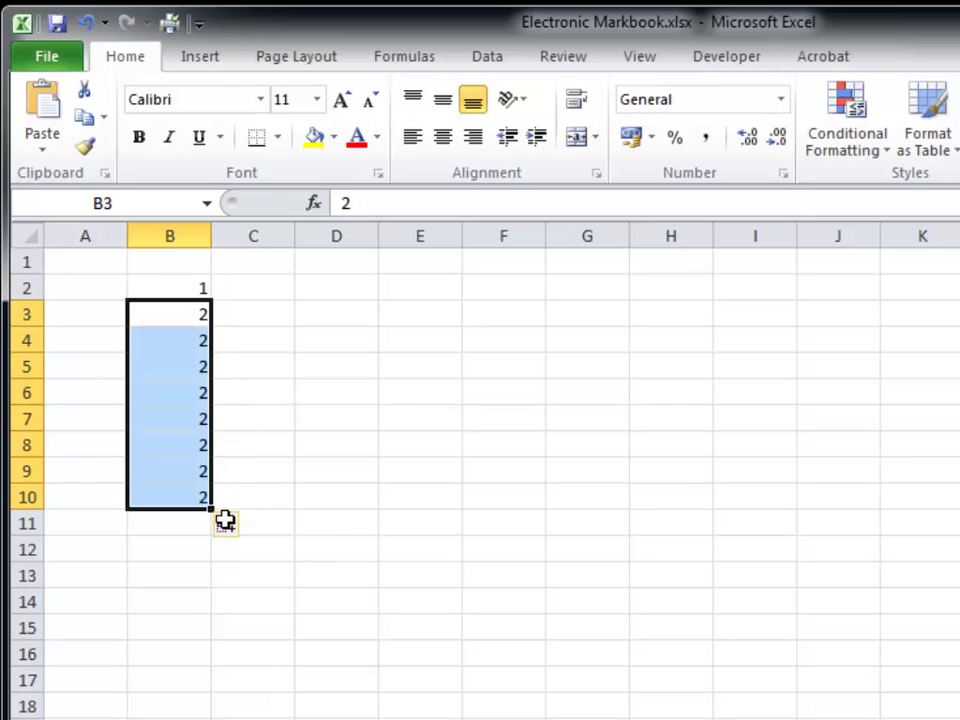
{"action": "key", "text": "ctrl+z"}
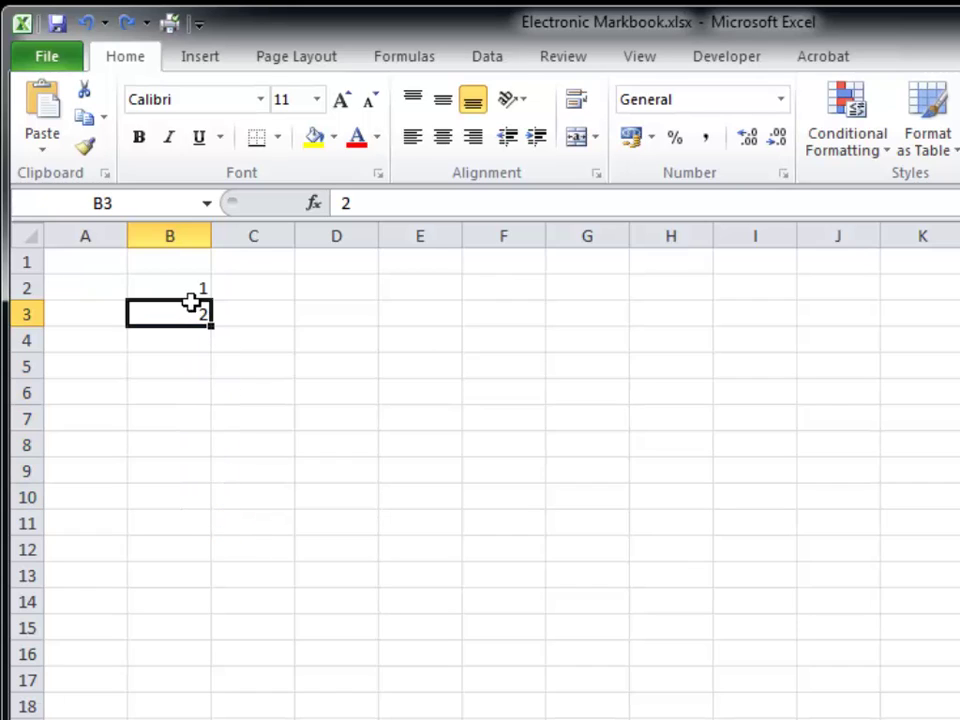
{"action": "left_click", "coordinate": [189, 296]}
{"action": "left_click_drag", "start_coordinate": [187, 300], "coordinate": [220, 716]}
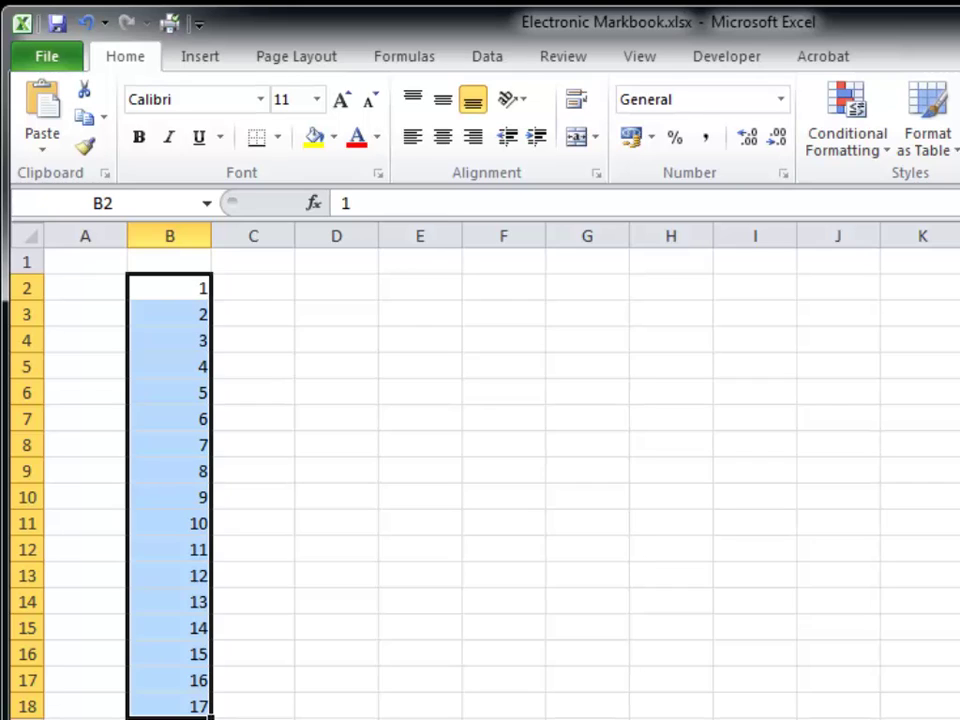
- Enter Saturday in D6 and fill the following weekday names down to D18
{"action": "left_click", "coordinate": [343, 395]}
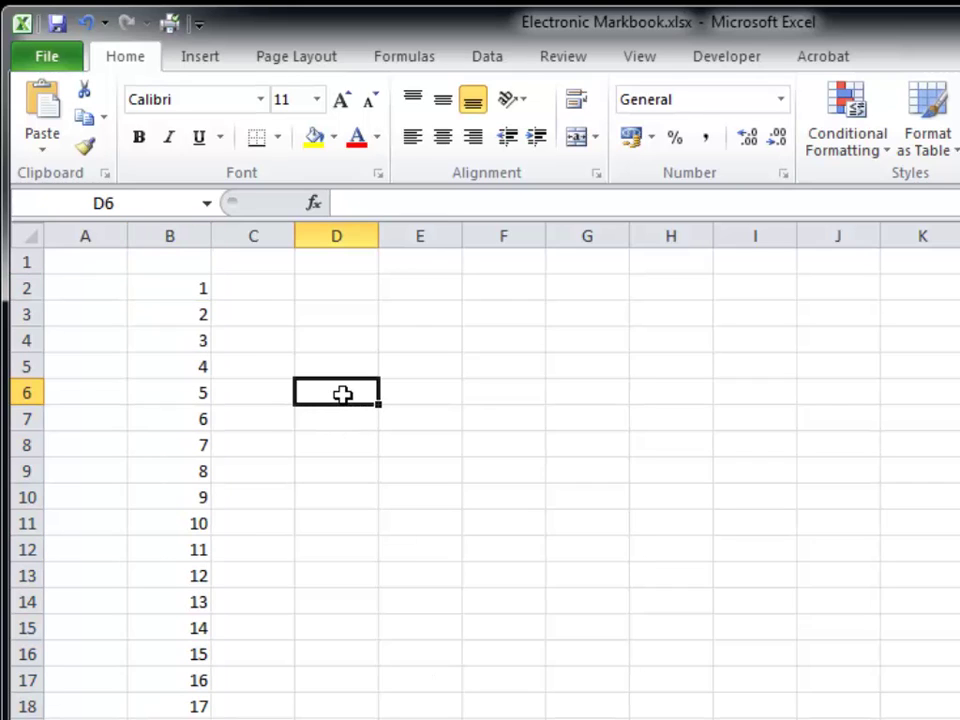
{"action": "type", "text": "Saturd"}
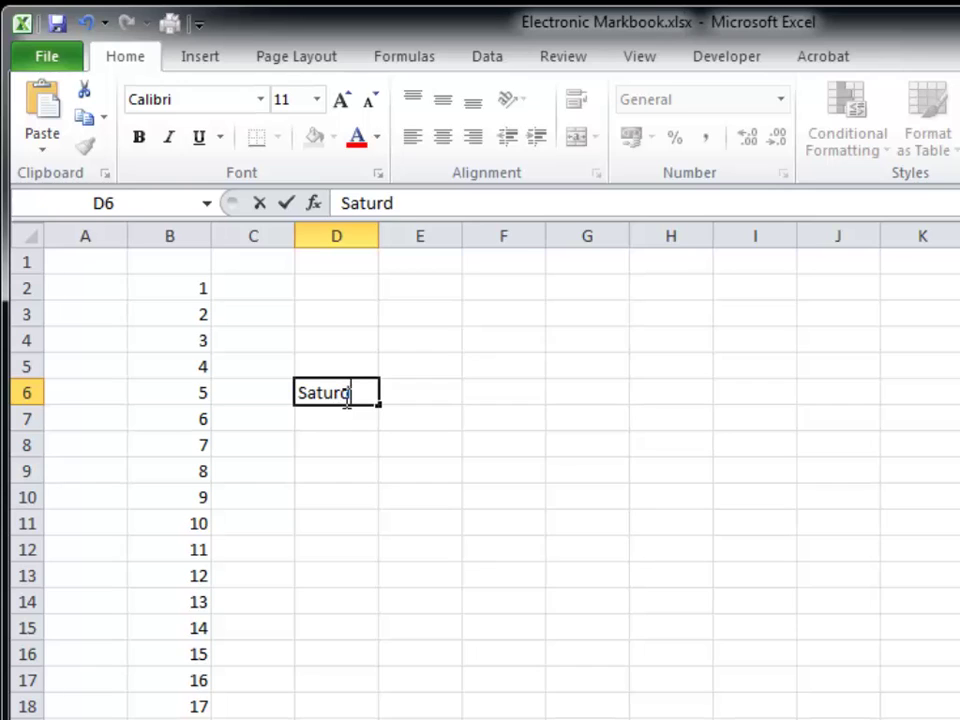
{"action": "type", "text": "ay"}
{"action": "key", "text": "Return"}
{"action": "left_click", "coordinate": [343, 393]}
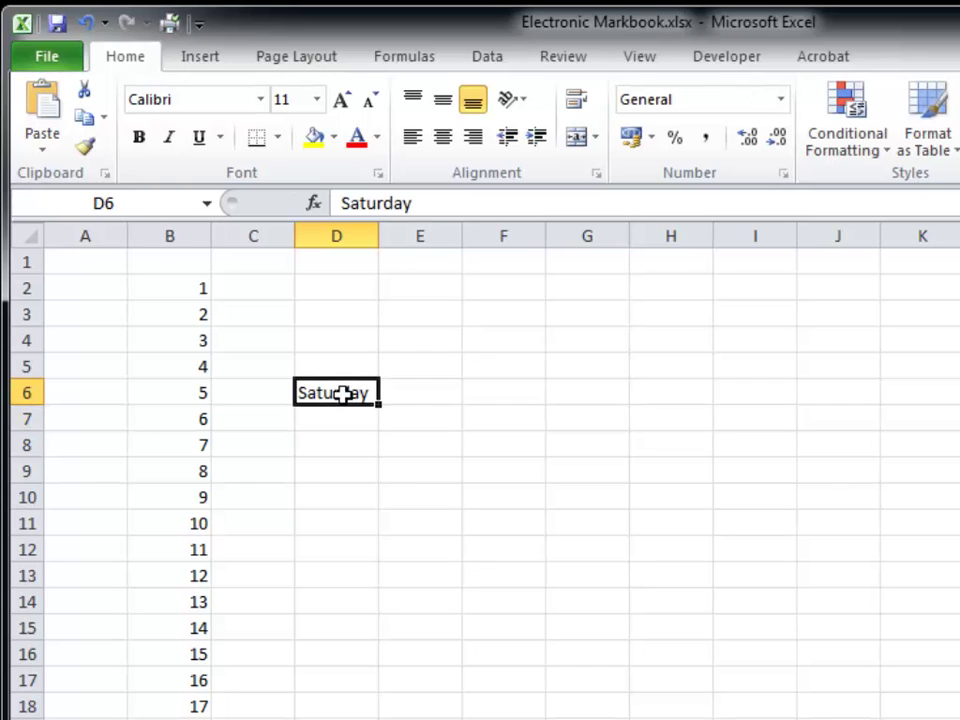
{"action": "left_click_drag", "start_coordinate": [380, 405], "coordinate": [360, 710]}
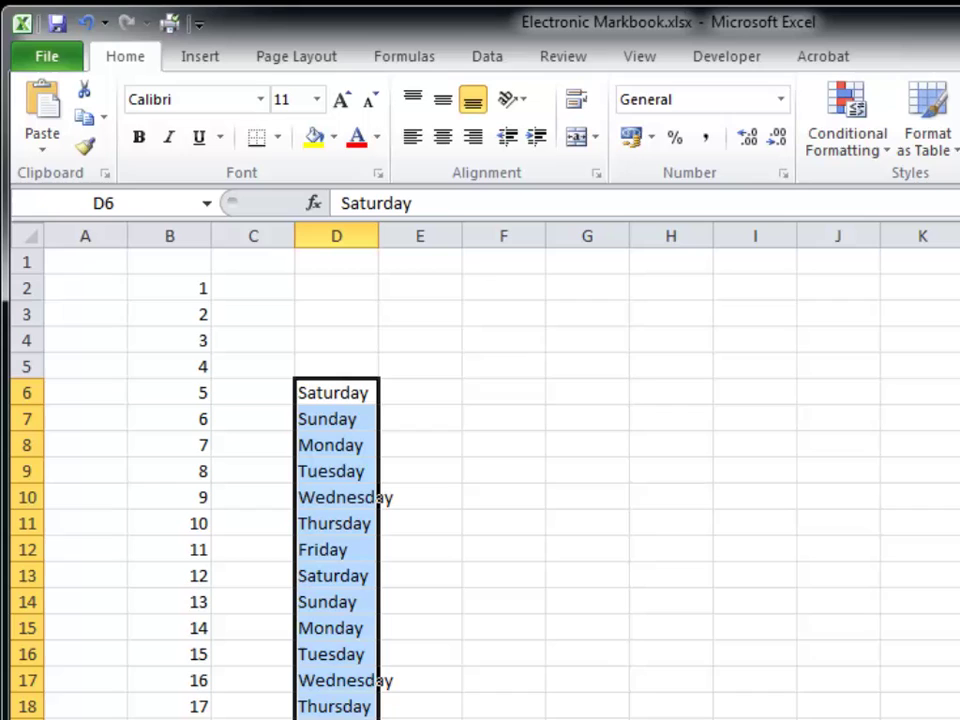
- Enter 5 and 10 in F6:F7 and extend the series to 60 in F17
{"action": "left_click", "coordinate": [526, 399]}
{"action": "type", "text": "5"}
{"action": "key", "text": "Return"}
{"action": "type", "text": "10"}
{"action": "key", "text": "Return"}
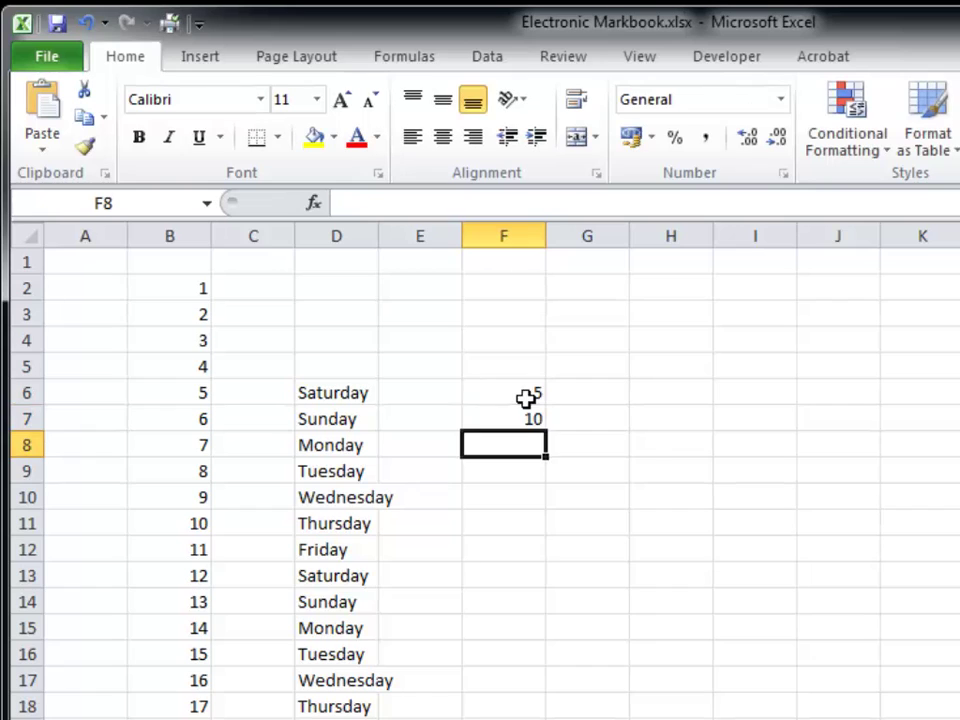
{"action": "left_click_drag", "start_coordinate": [526, 399], "coordinate": [549, 701]}
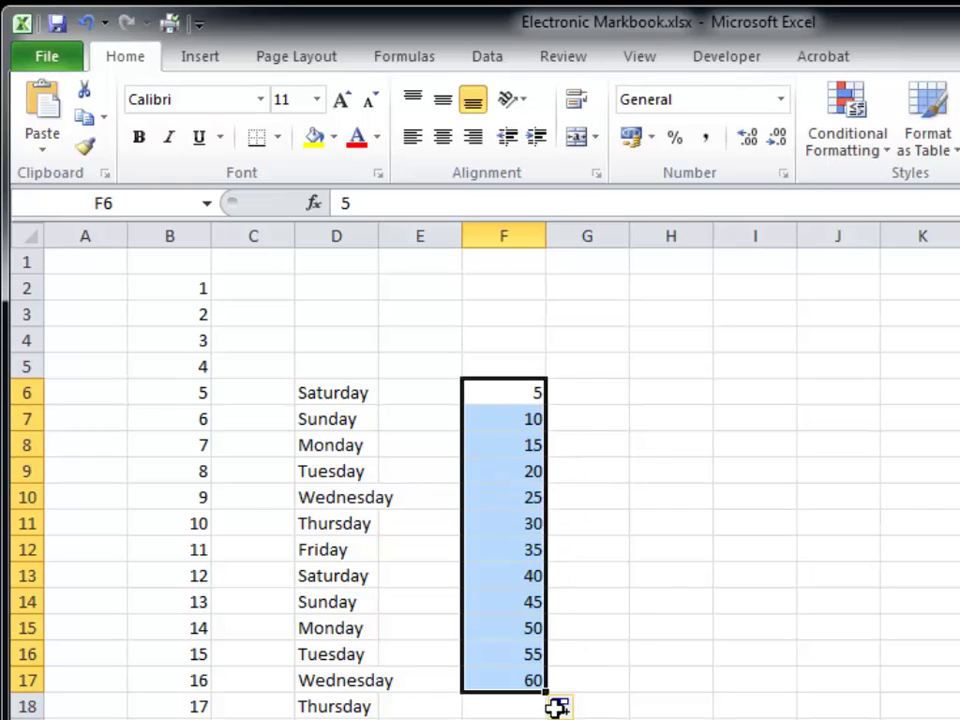
- Enter 25/2/16 in H6 and fill daily dates down to 08/03/2016 in H18
{"action": "left_click", "coordinate": [674, 400]}
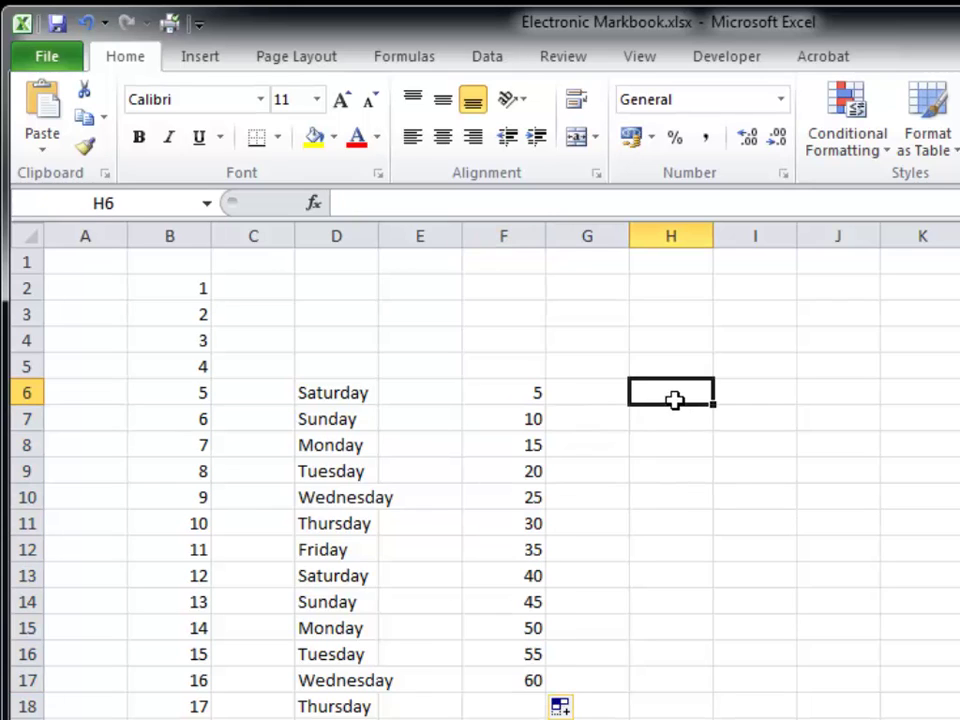
{"action": "type", "text": "25"}
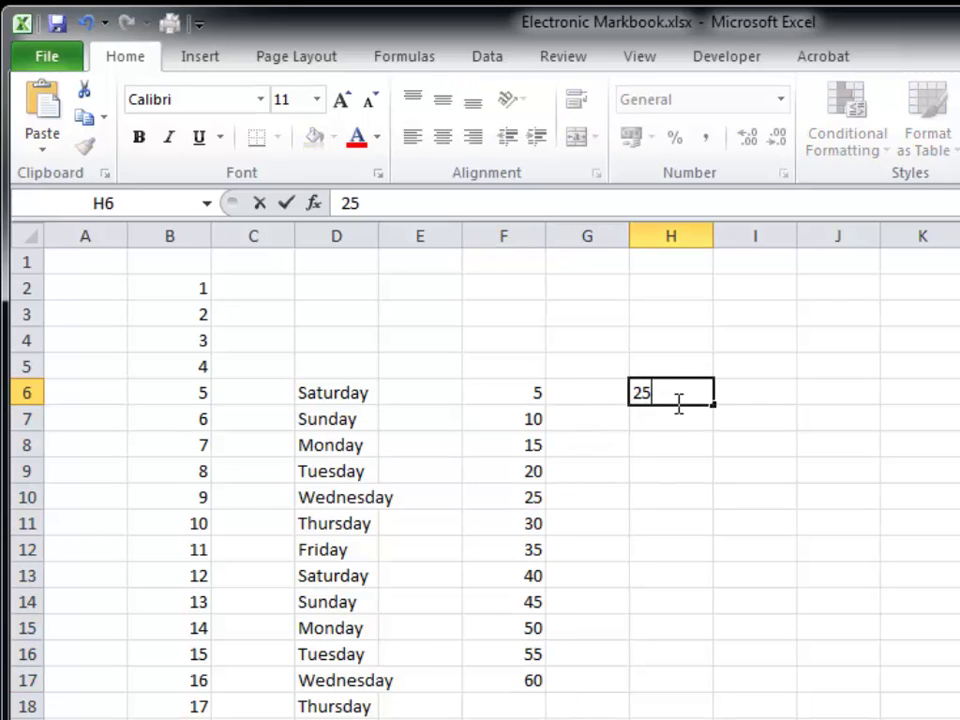
{"action": "type", "text": "/2/16"}
{"action": "key", "text": "Return"}
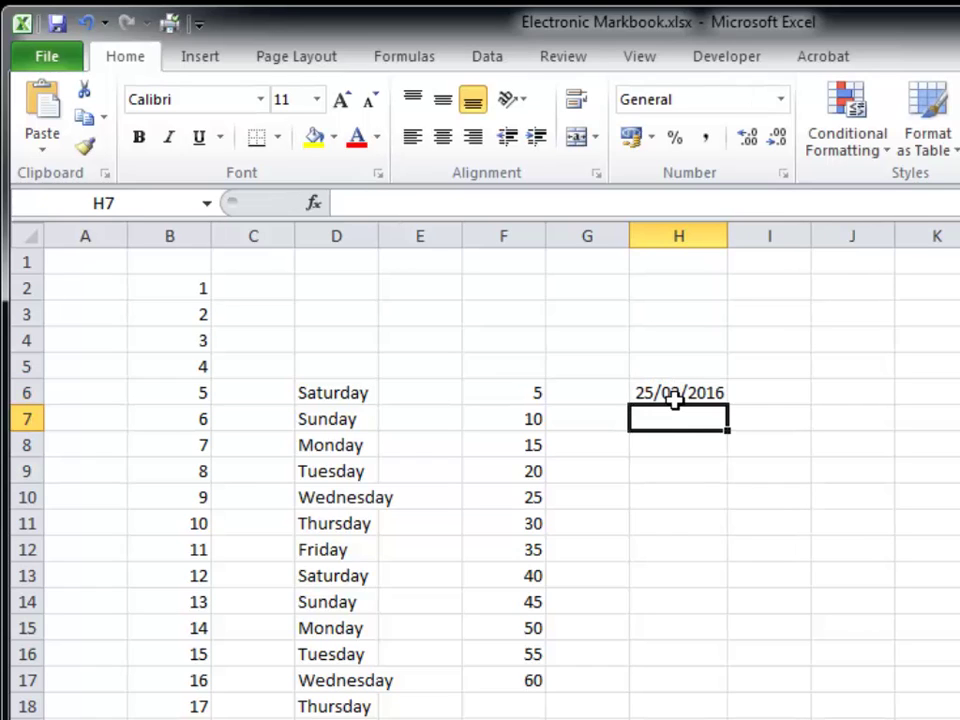
{"action": "left_click", "coordinate": [676, 399]}
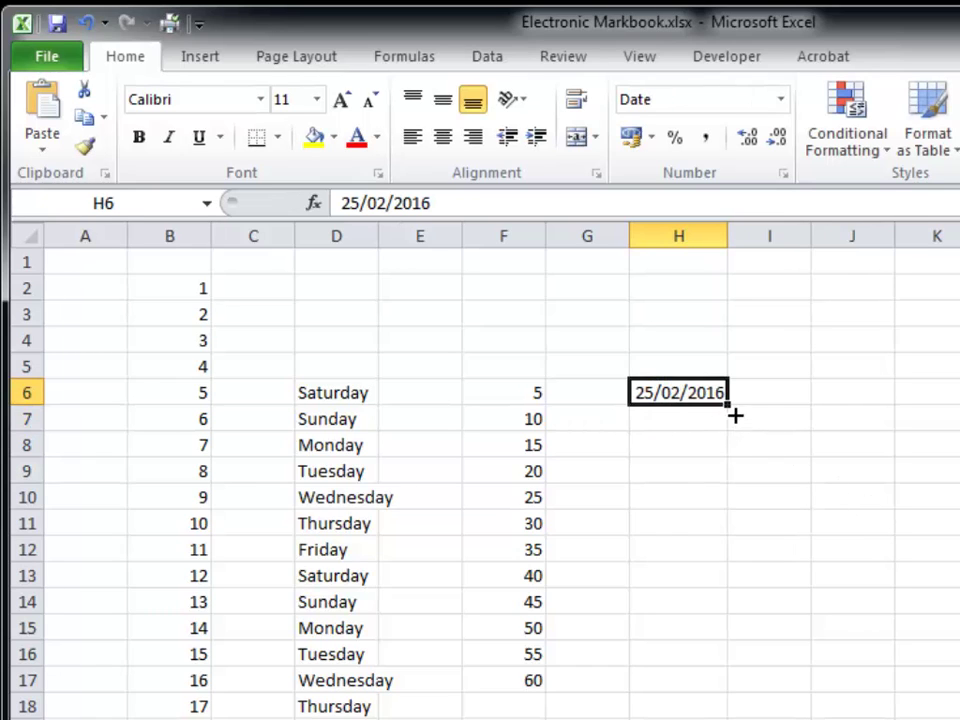
{"action": "left_click_drag", "start_coordinate": [735, 414], "coordinate": [705, 715]}
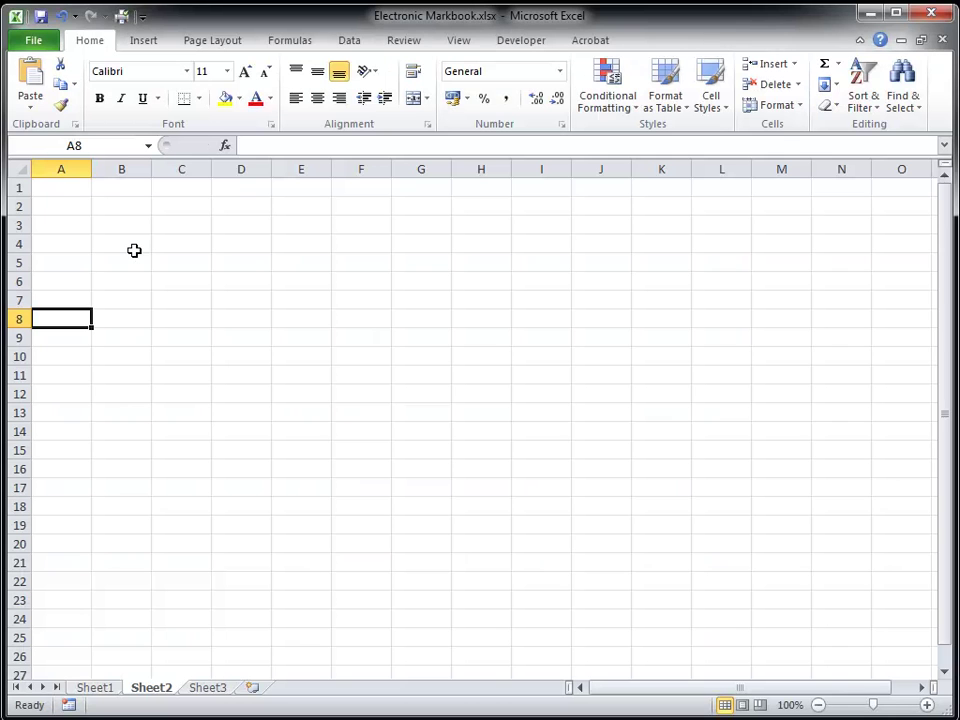
- Enter a student's first name, surname, 5555 and 23/09/2015 across B4:E4 on Sheet2
{"action": "left_click", "coordinate": [134, 250]}
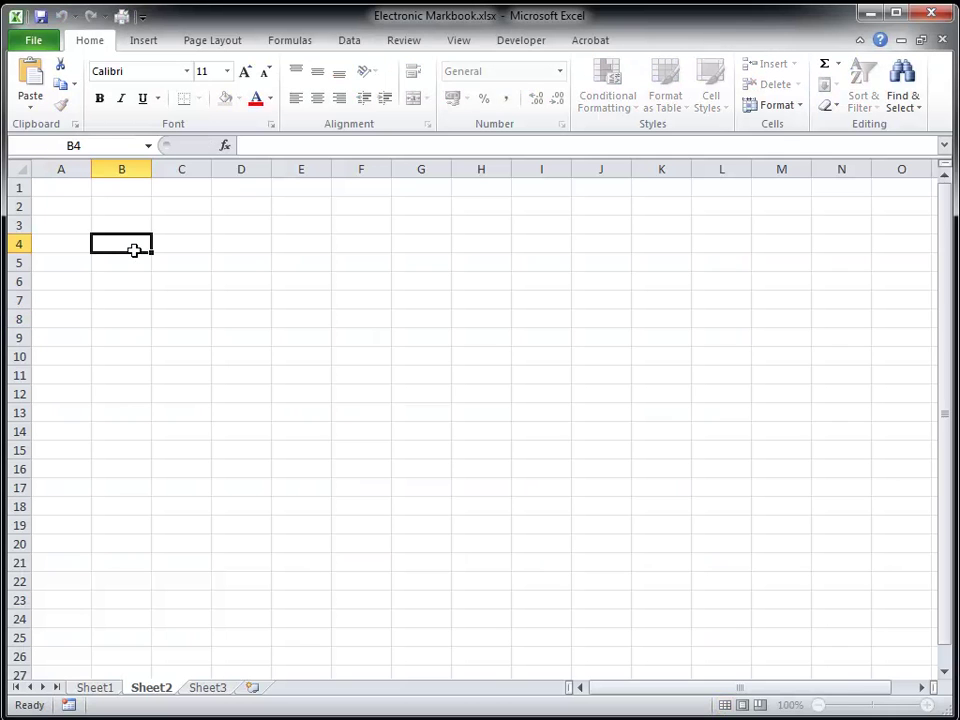
{"action": "type", "text": "John"}
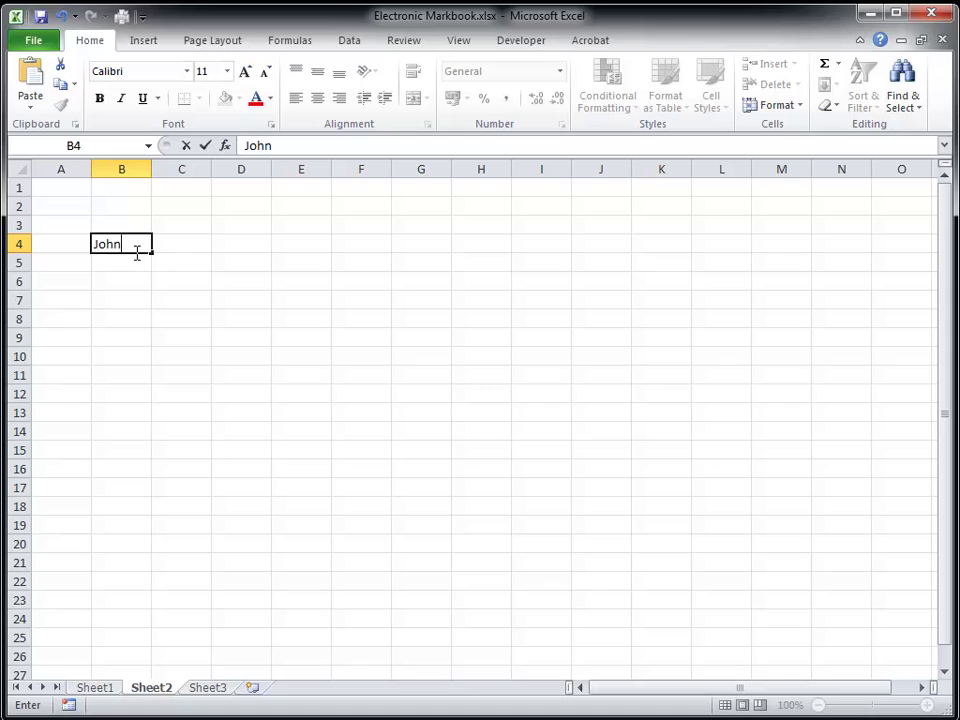
{"action": "key", "text": "Tab"}
{"action": "type", "text": "Smith"}
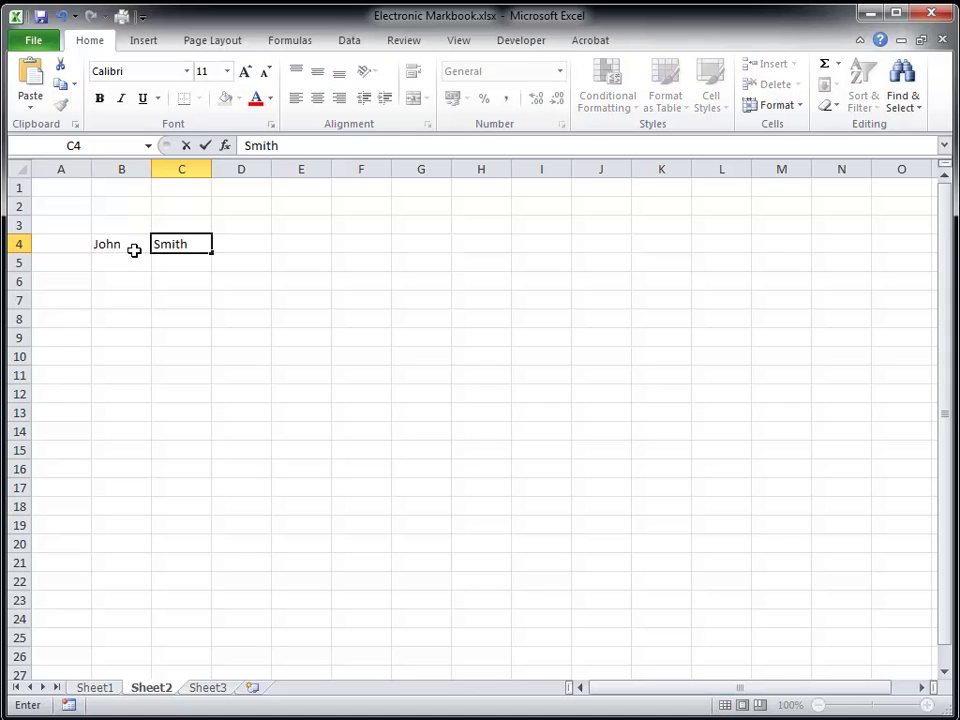
{"action": "key", "text": "Tab"}
{"action": "type", "text": "5555"}
{"action": "key", "text": "Tab"}
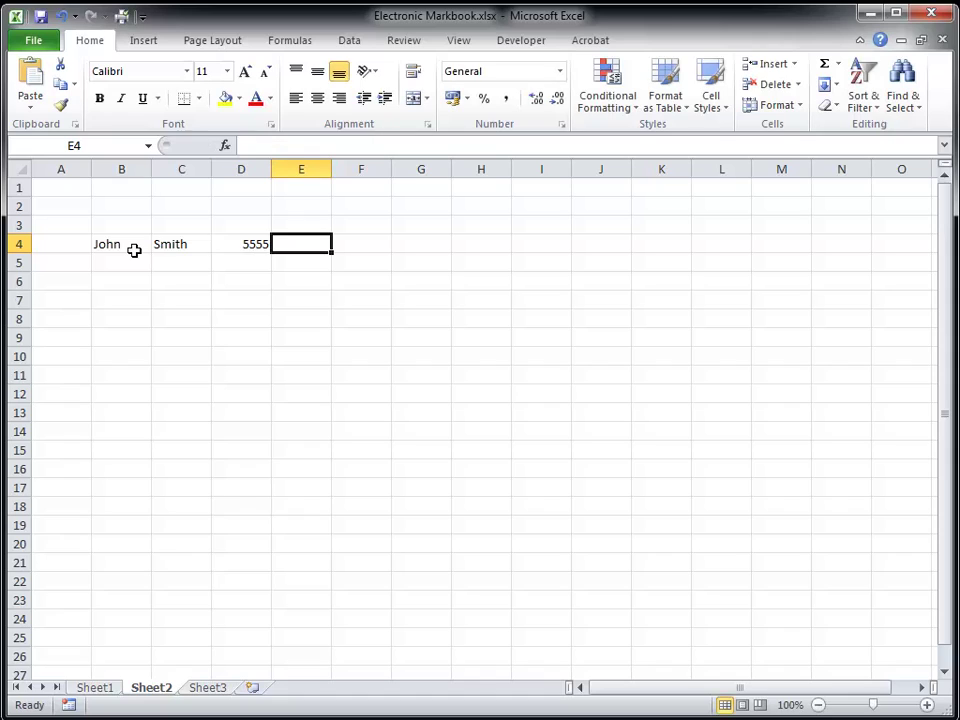
{"action": "type", "text": "23"}
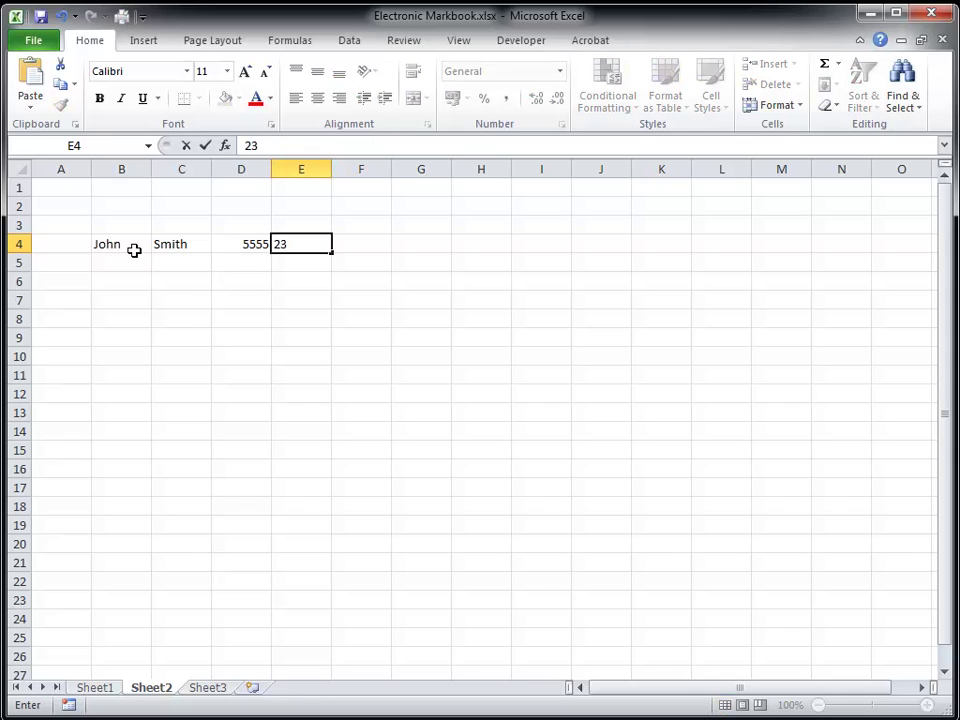
{"action": "type", "text": "/0"}
{"action": "type", "text": "9/201"}
{"action": "type", "text": "5"}
{"action": "key", "text": "Tab"}
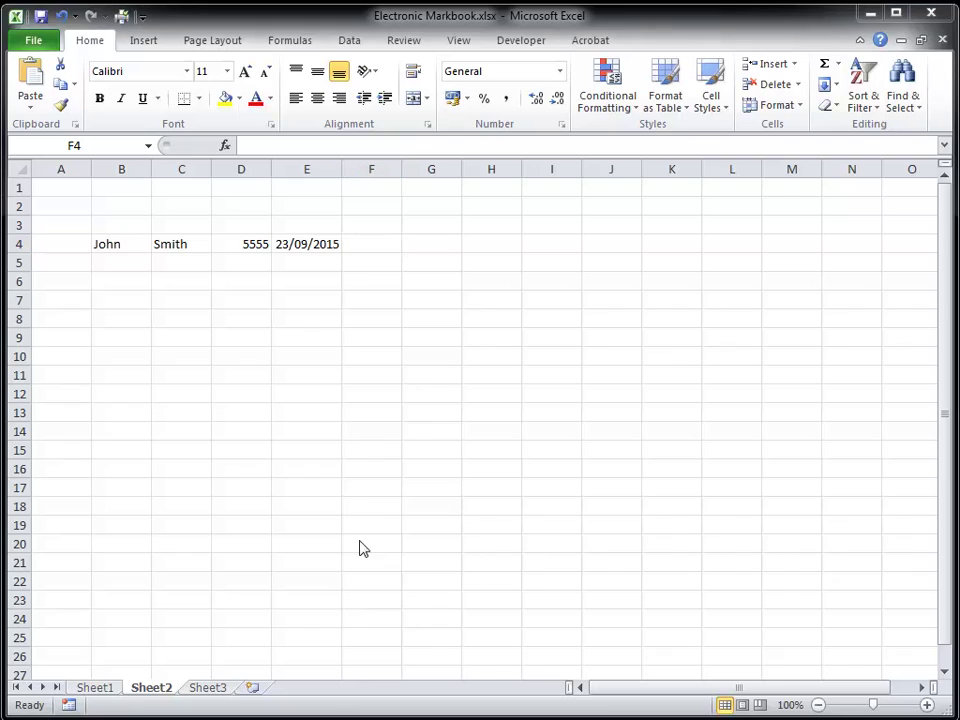
- Apply the '14 March 2001' long date format to E4 so it reads 23 September 2015
{"action": "right_click", "coordinate": [330, 249]}
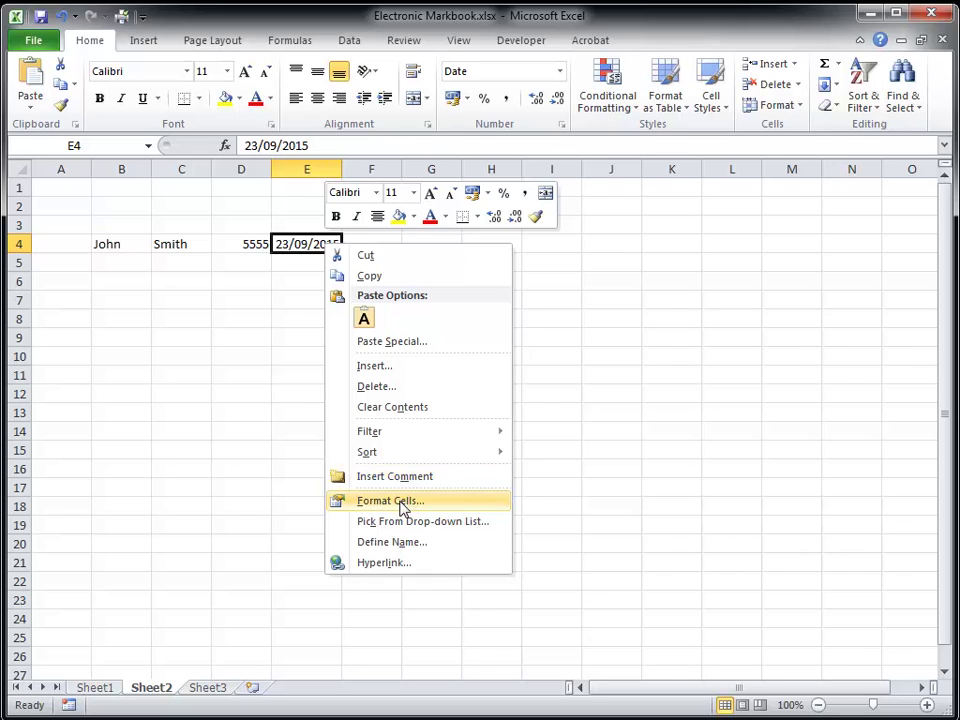
{"action": "left_click", "coordinate": [403, 510]}
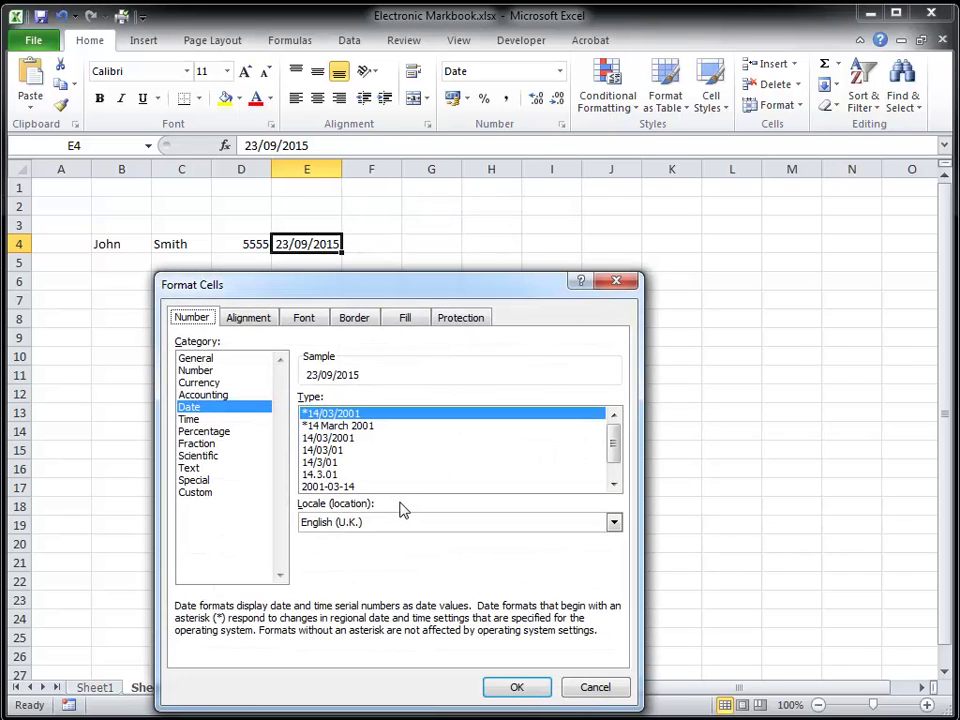
{"action": "left_click_drag", "start_coordinate": [425, 293], "coordinate": [493, 144]}
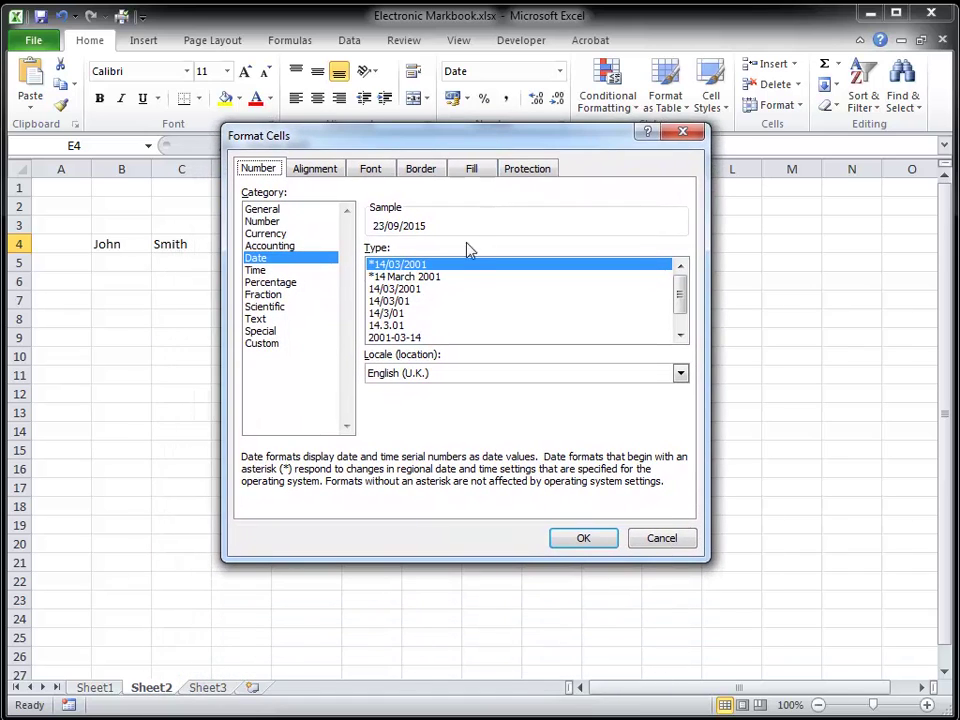
{"action": "left_click", "coordinate": [411, 289]}
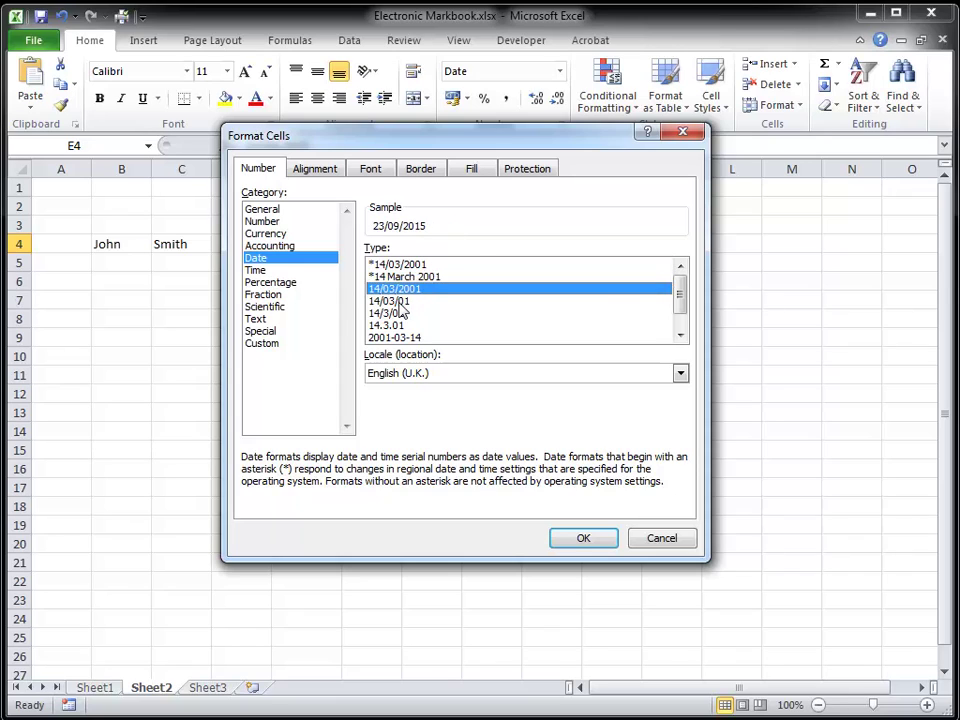
{"action": "left_click", "coordinate": [405, 301]}
{"action": "left_click", "coordinate": [396, 314]}
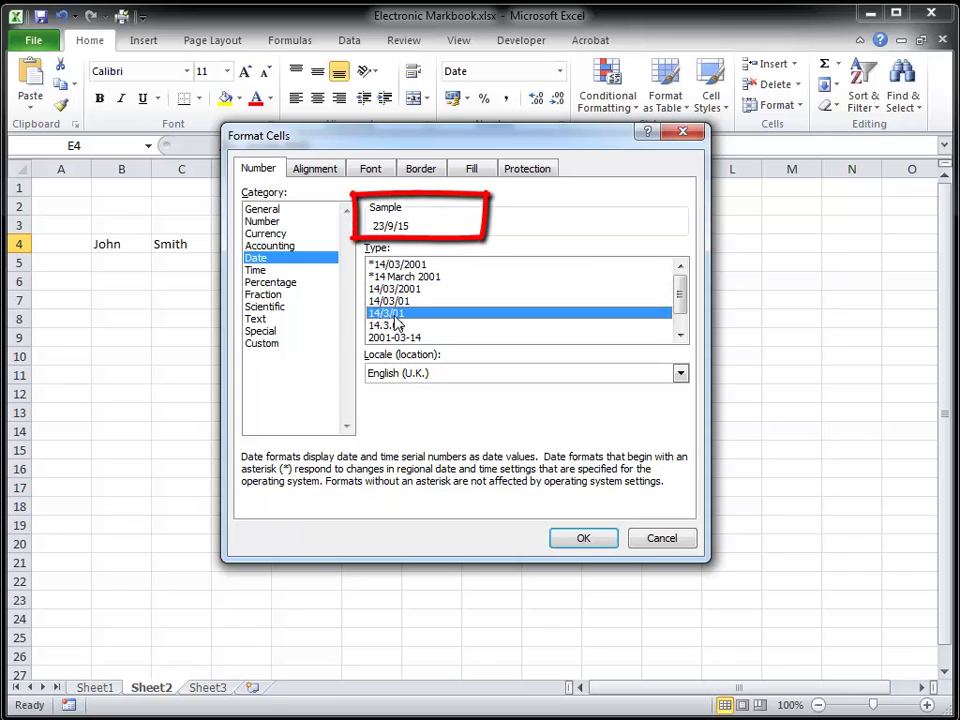
{"action": "left_click", "coordinate": [395, 326]}
{"action": "left_click", "coordinate": [395, 338]}
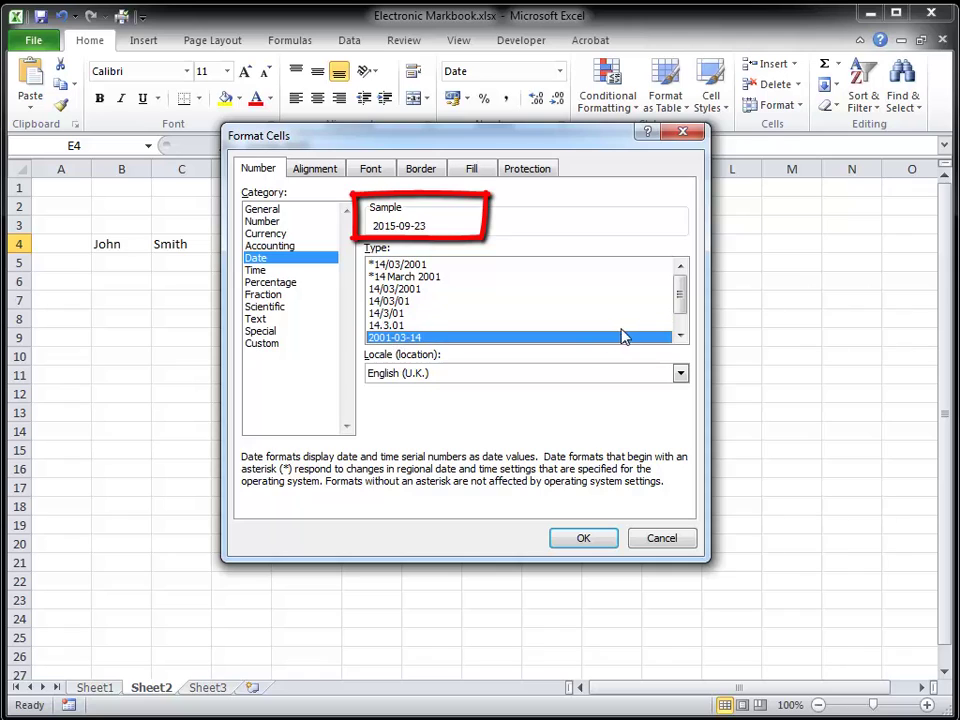
{"action": "left_click", "coordinate": [681, 336]}
{"action": "left_click", "coordinate": [446, 340]}
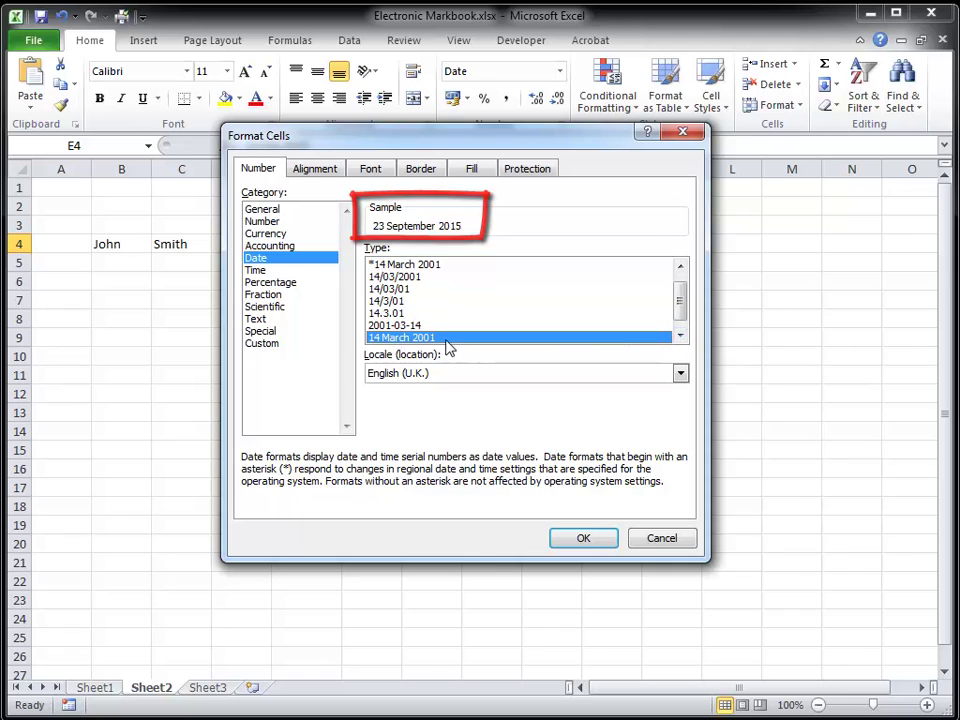
{"action": "left_click", "coordinate": [600, 540]}
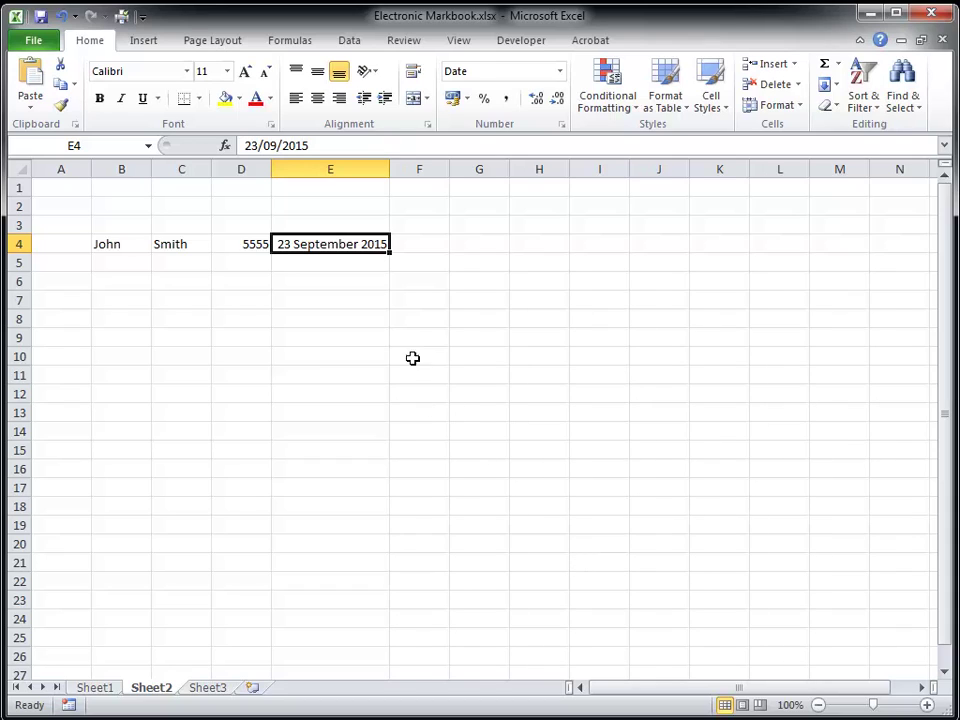
- Enter the phone number in E11, which Excel shows without its leading zero
{"action": "left_click", "coordinate": [340, 375]}
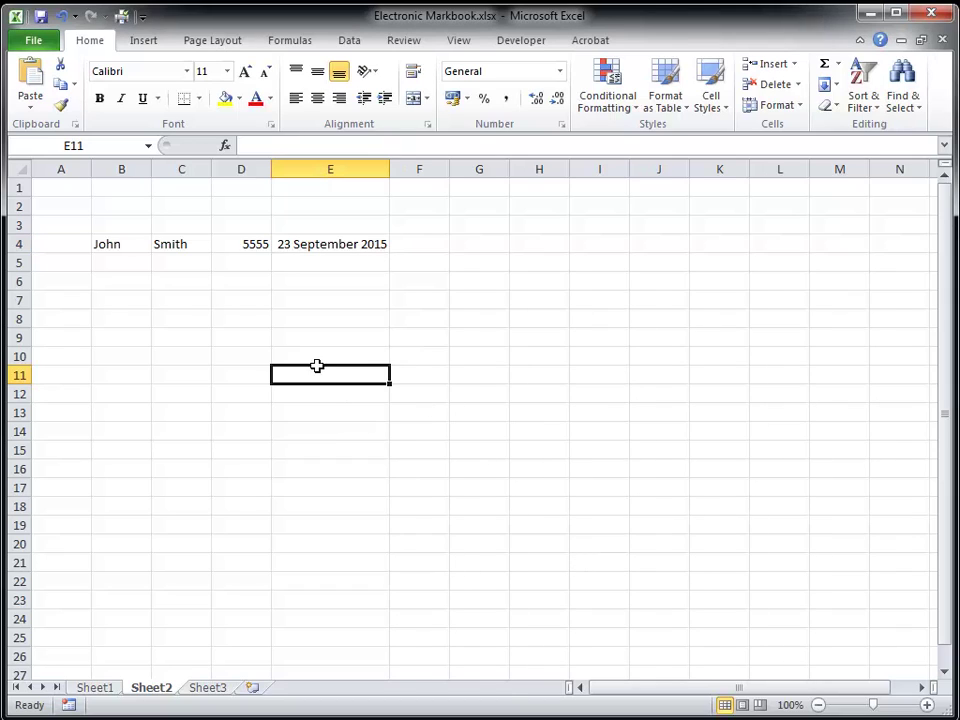
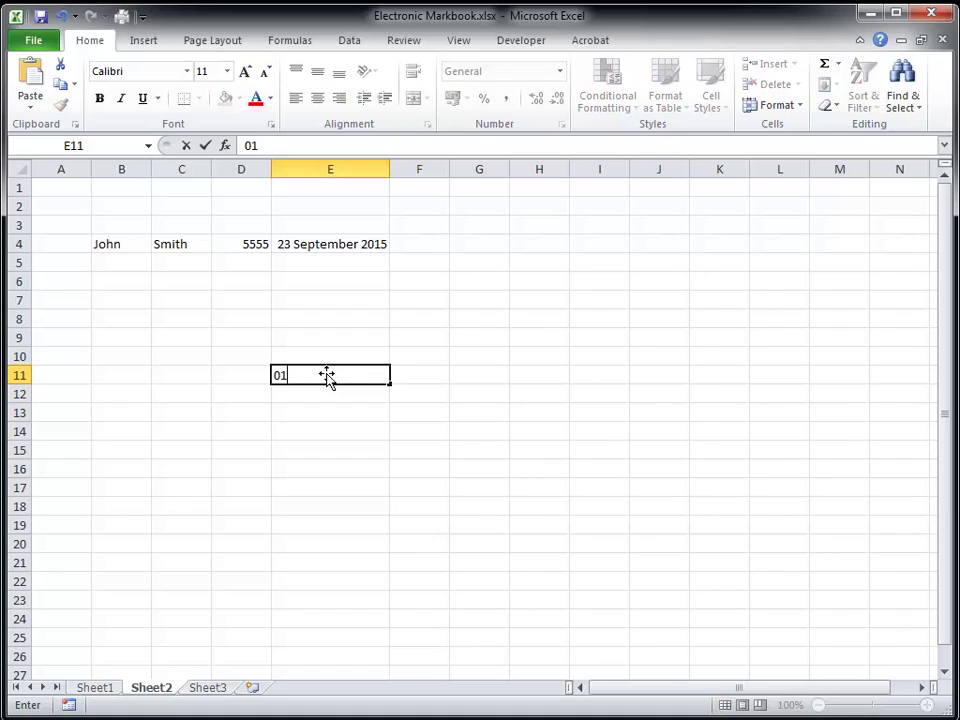
{"action": "left_click", "coordinate": [363, 451]}
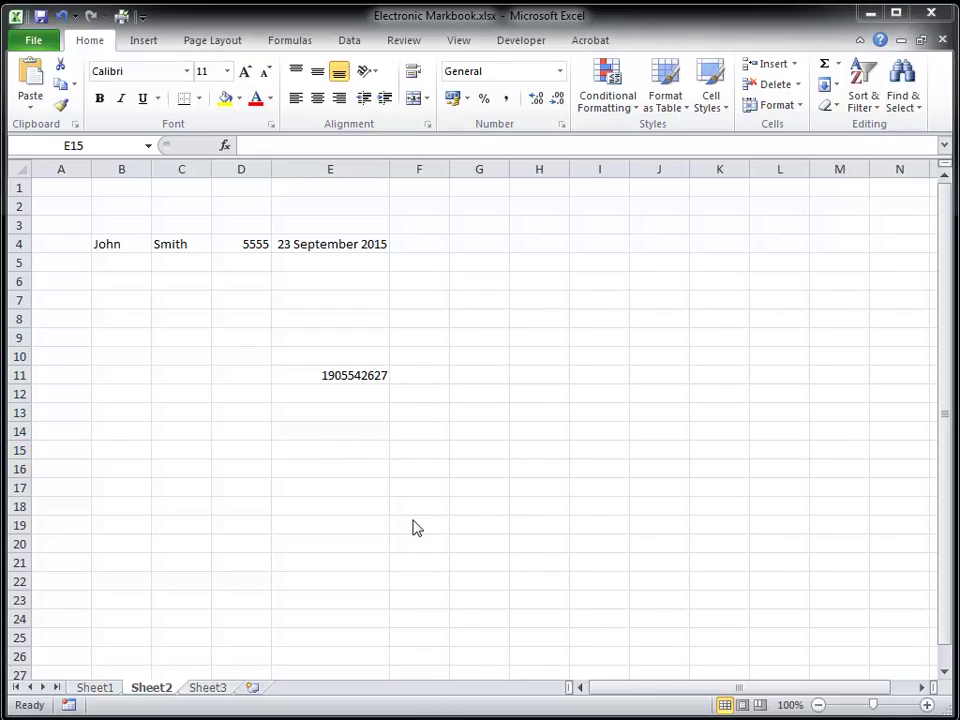
- Format E11 as Text and retype the phone number so its leading zero stays
{"action": "right_click", "coordinate": [344, 377]}
{"action": "left_click", "coordinate": [429, 633]}
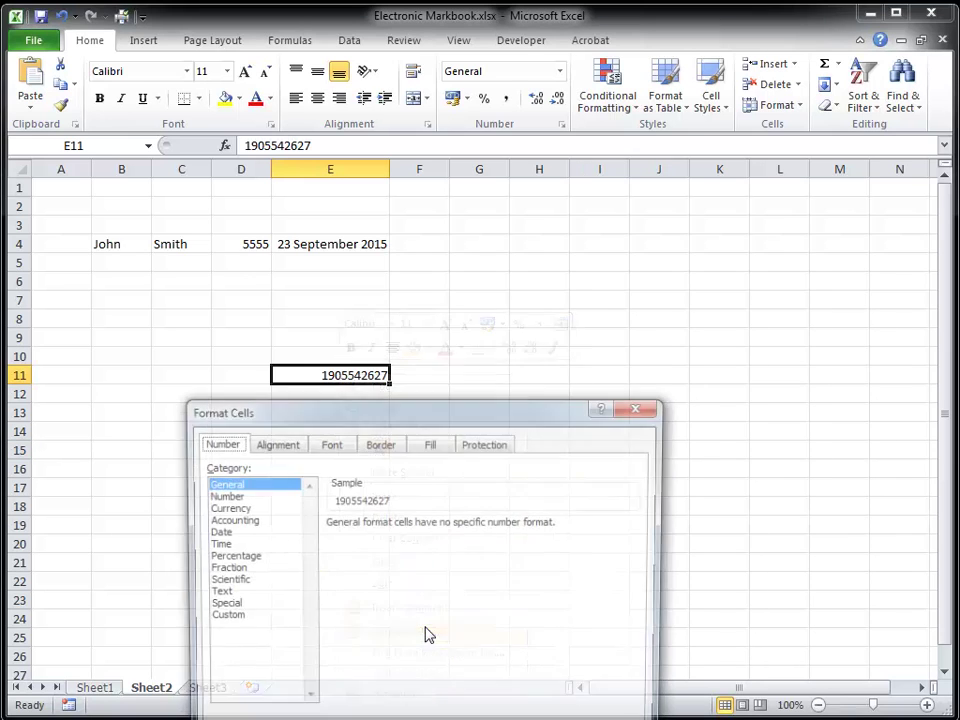
{"action": "left_click", "coordinate": [226, 592]}
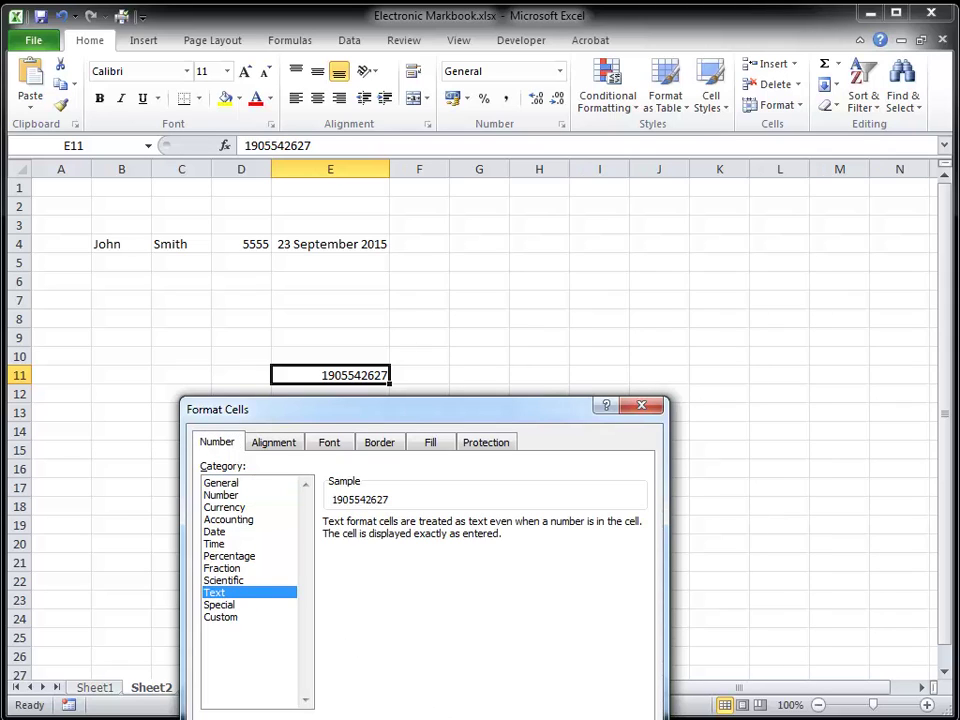
{"action": "key", "text": "Return"}
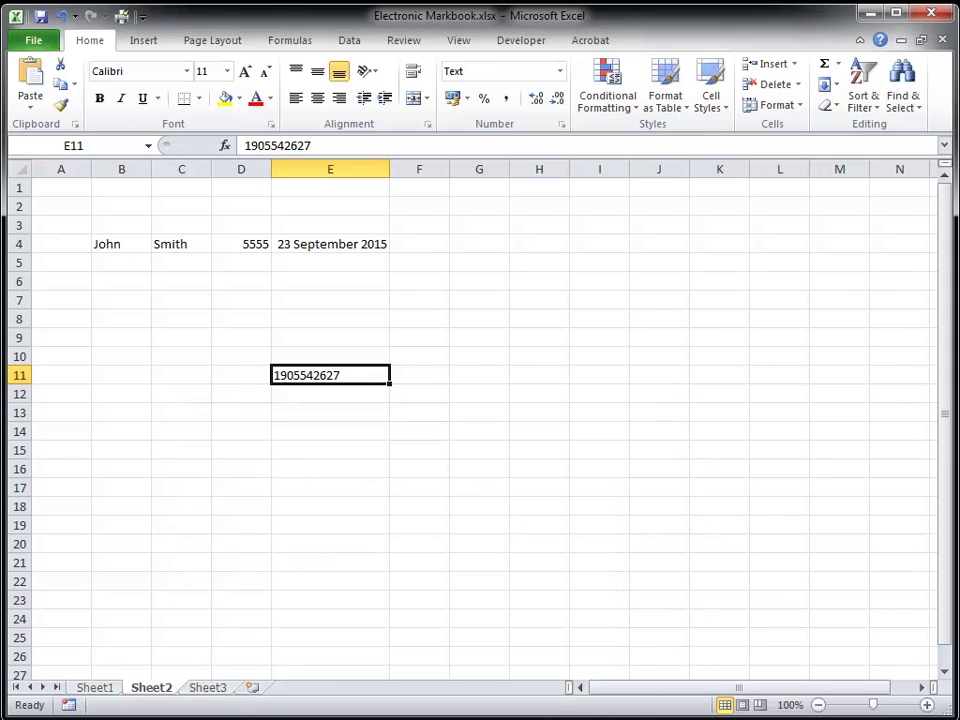
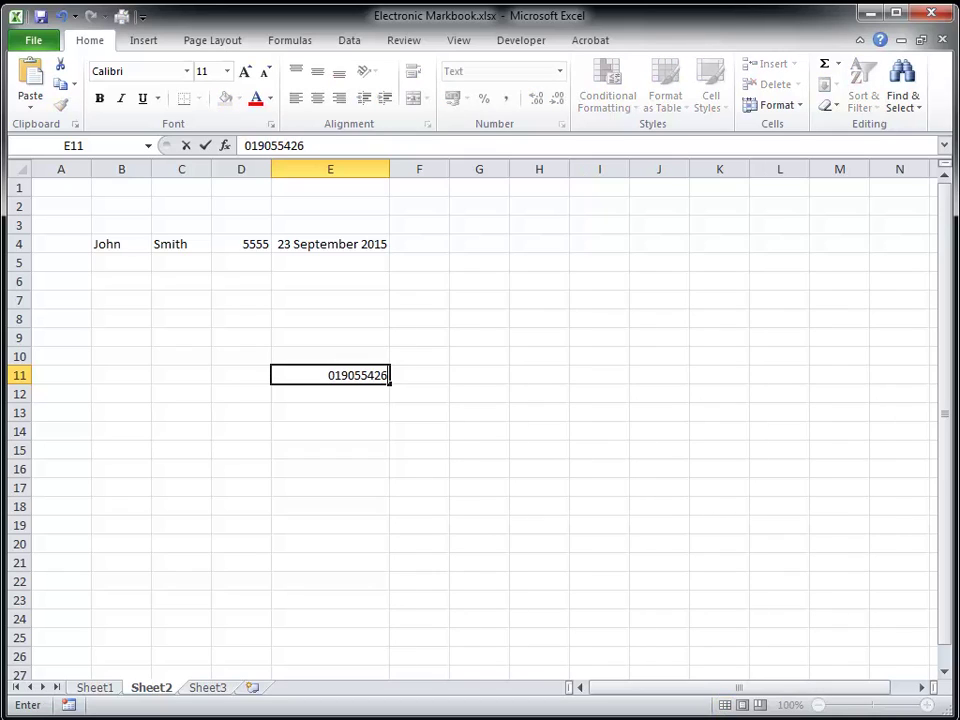
{"action": "key", "text": "Return"}
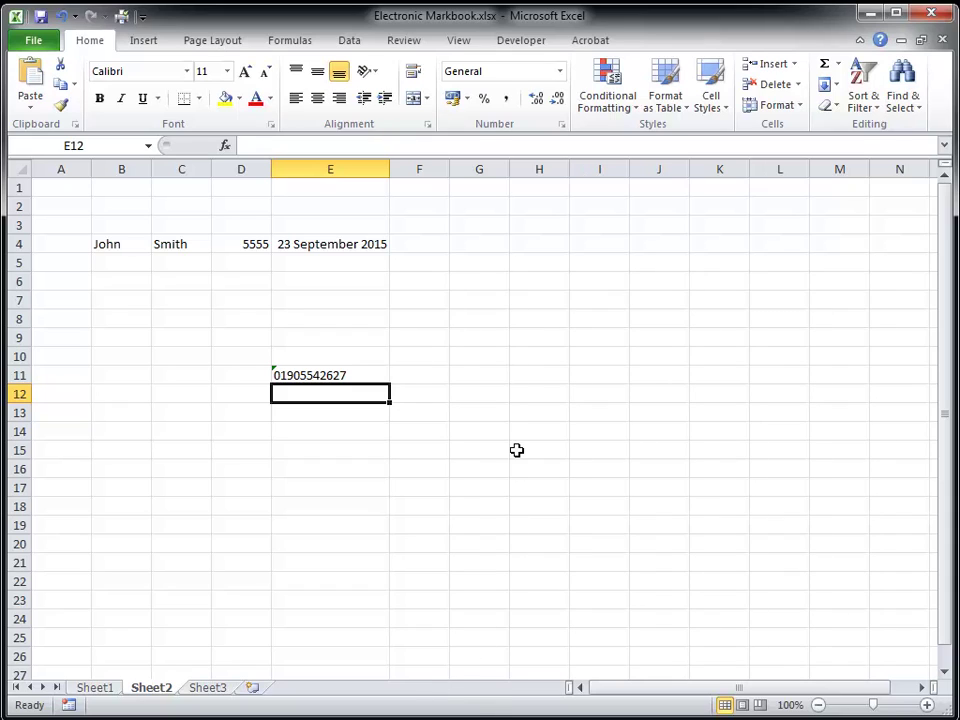
- Enter 3, 4, 5 in H6:H8 and AutoSum them in H9 to give 12
{"action": "left_click", "coordinate": [526, 288]}
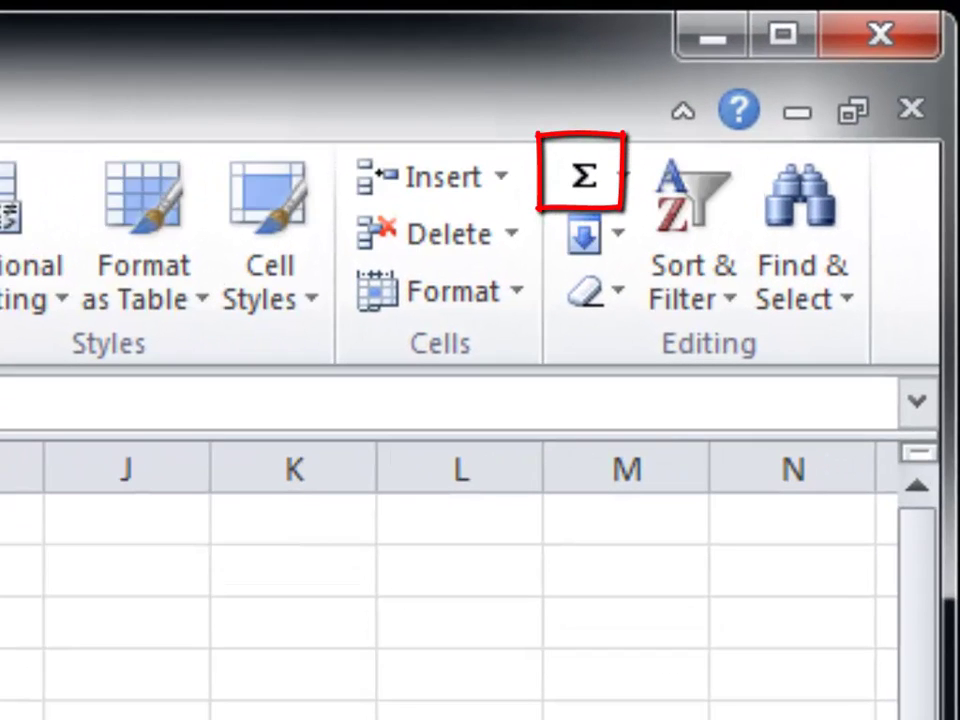
{"action": "key", "text": "alt+equal"}
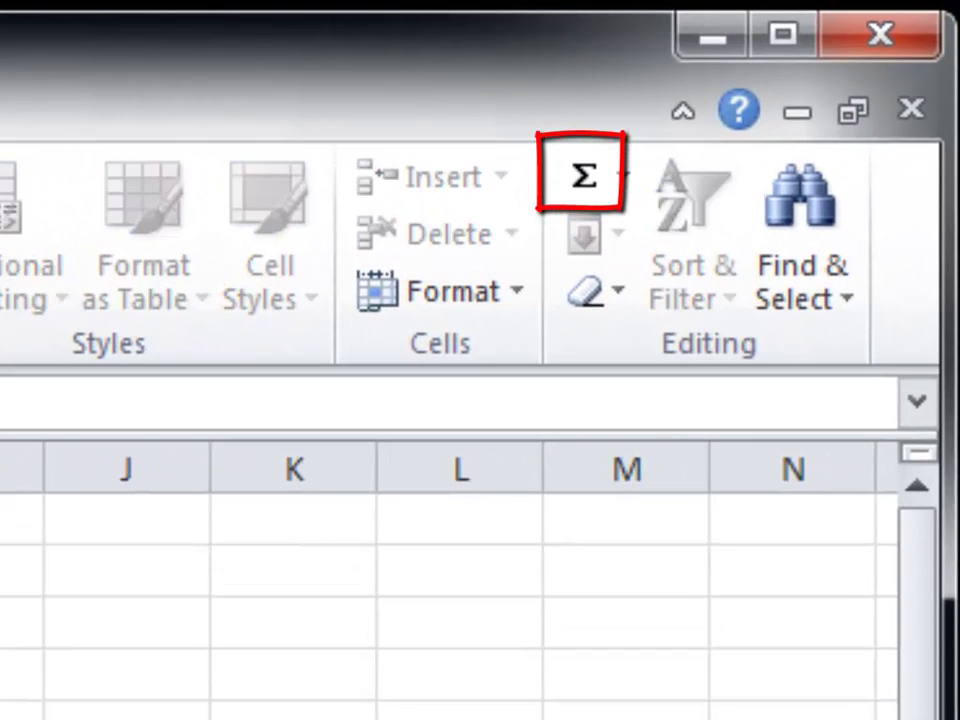
{"action": "key", "text": "Return"}
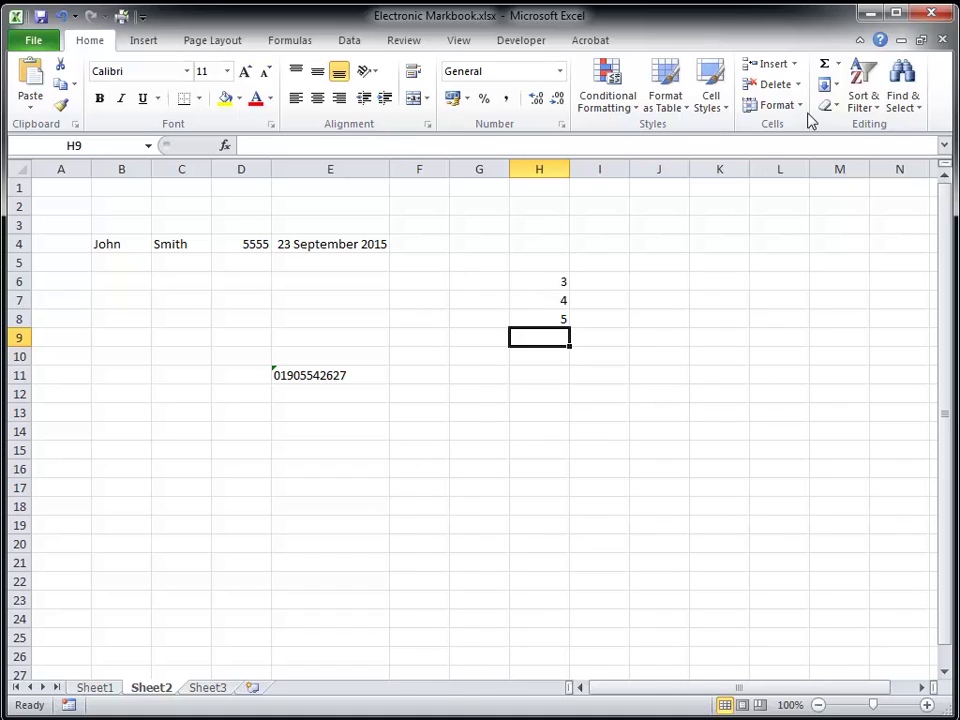
{"action": "left_click", "coordinate": [825, 65]}
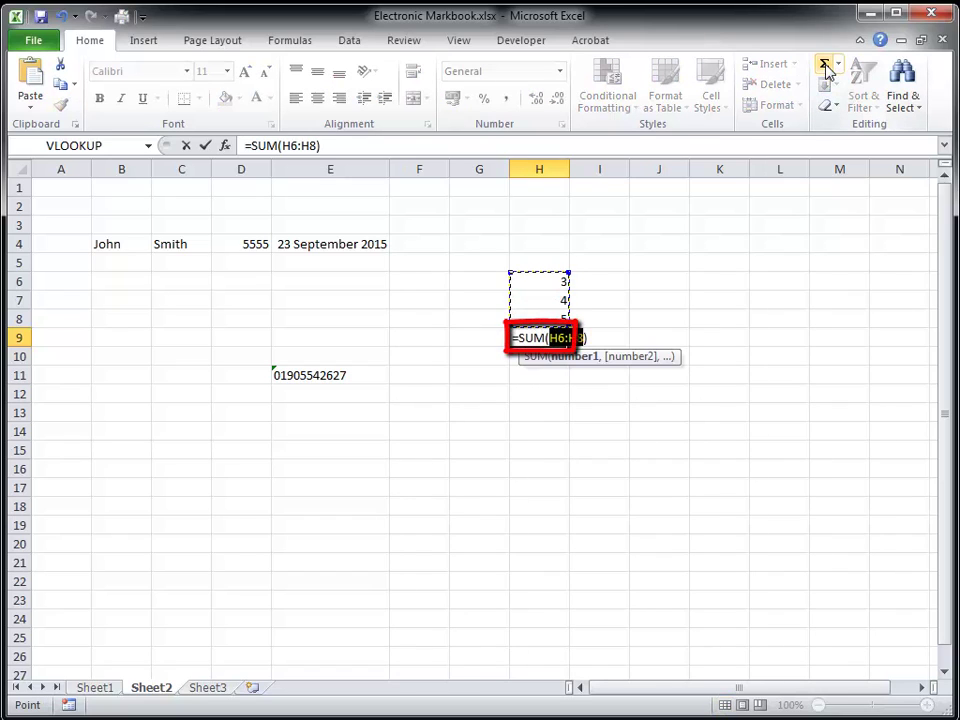
{"action": "key", "text": "Return"}
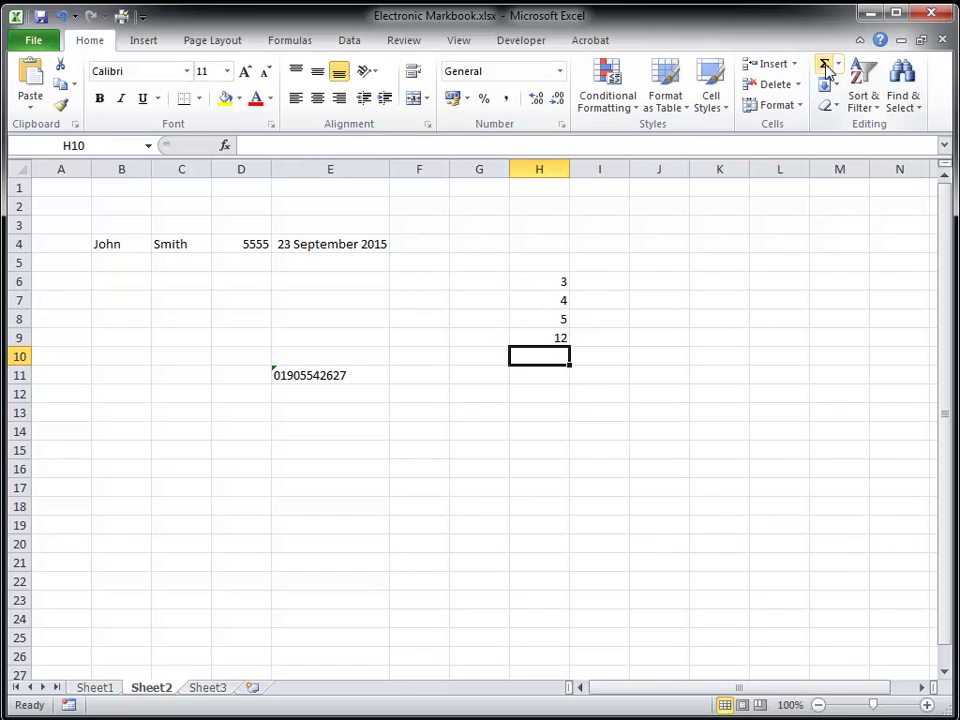
- Enter 3, 4, 5 in J6:J8 and AutoSum them into J9 as 12
{"action": "left_click", "coordinate": [659, 286]}
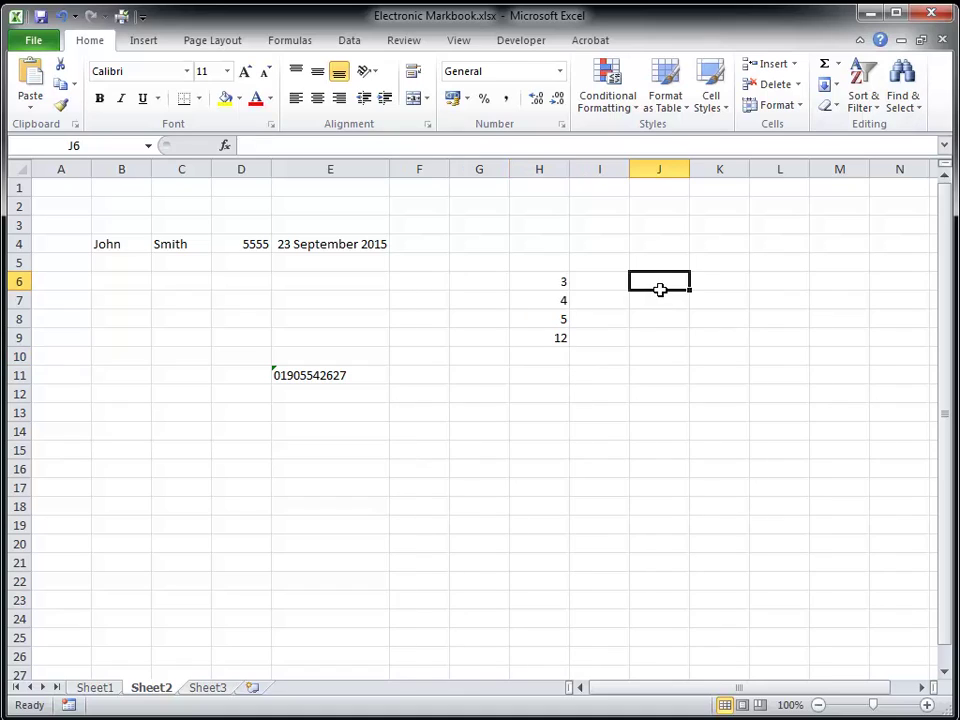
{"action": "type", "text": "3"}
{"action": "key", "text": "Return"}
{"action": "type", "text": "4"}
{"action": "key", "text": "Return"}
{"action": "type", "text": "5"}
{"action": "key", "text": "Return"}
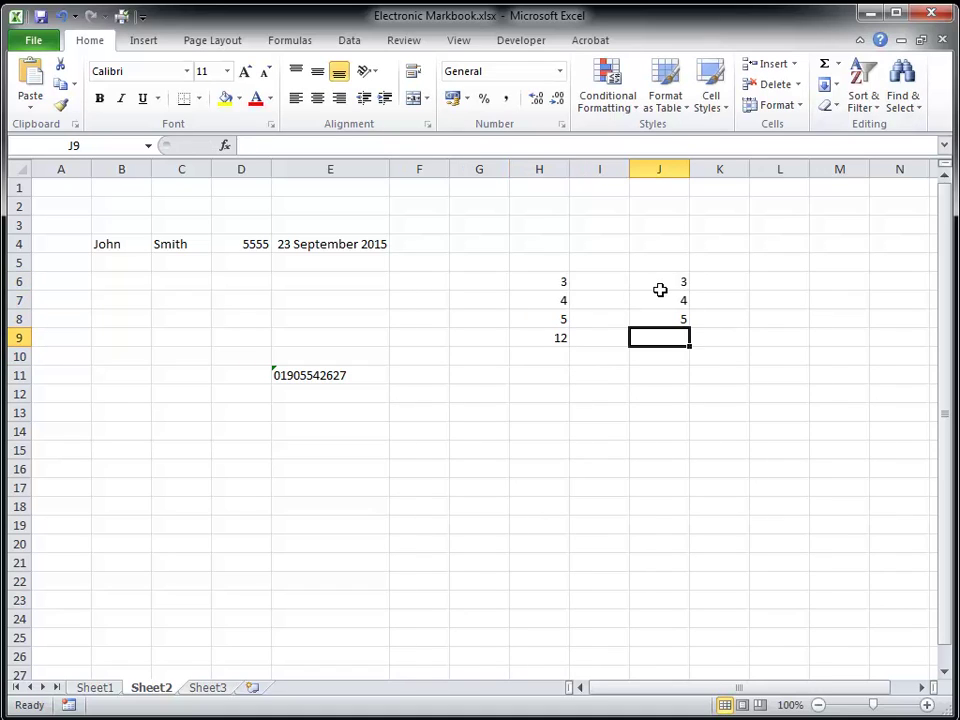
{"action": "left_click_drag", "start_coordinate": [662, 285], "coordinate": [659, 325]}
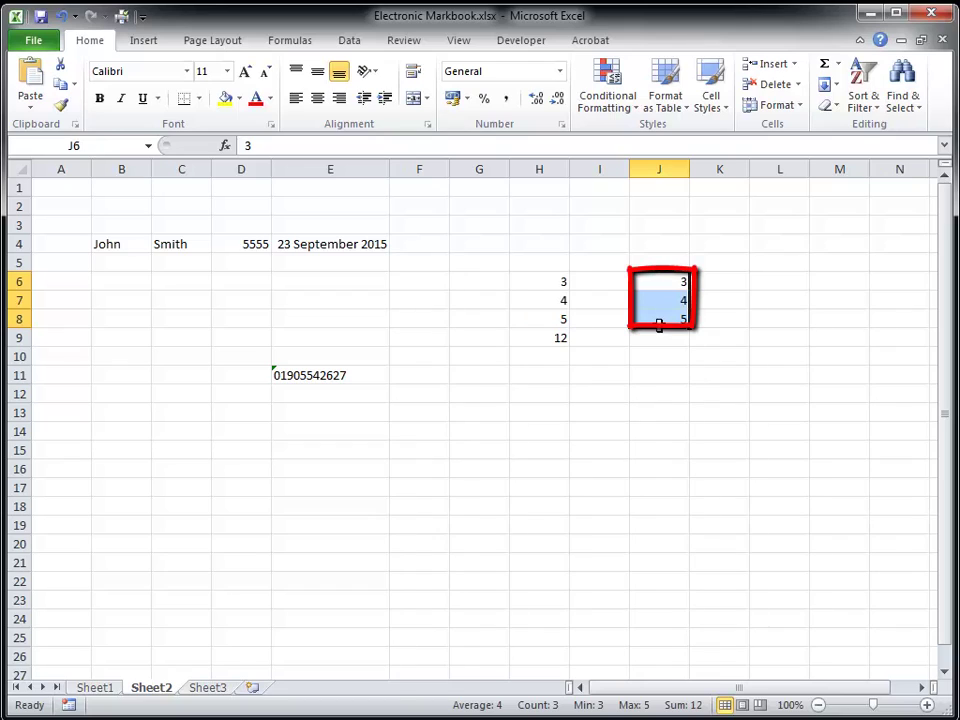
{"action": "left_click", "coordinate": [826, 65]}
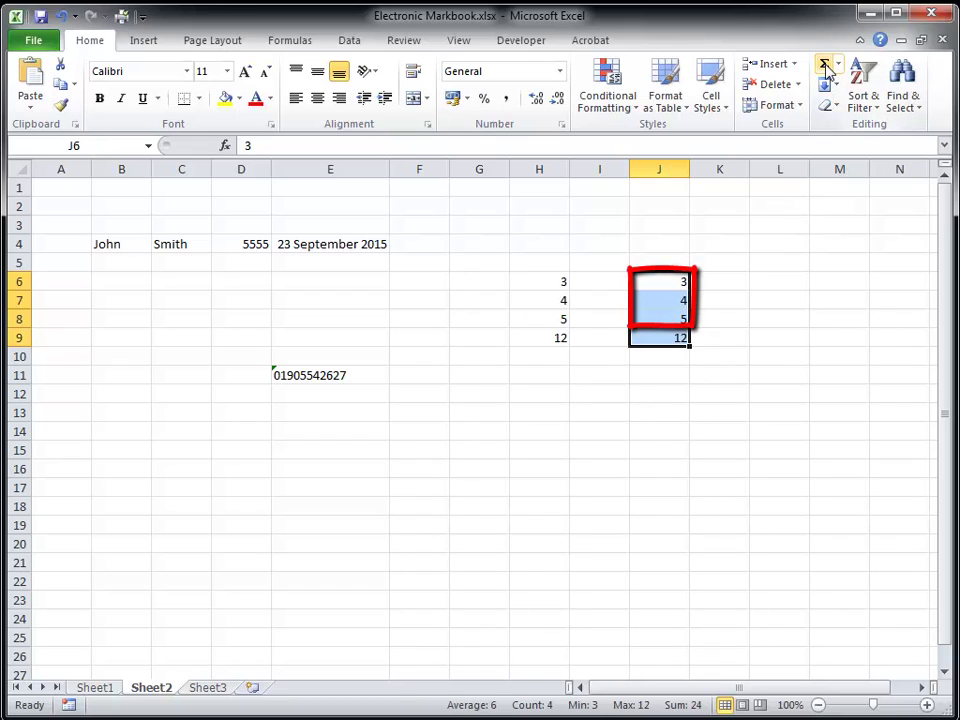
- Enter 3, 4 and 5 into L6:L8
{"action": "left_click", "coordinate": [776, 284]}
{"action": "type", "text": "3"}
{"action": "key", "text": "Return"}
{"action": "type", "text": "4"}
{"action": "key", "text": "Return"}
{"action": "type", "text": "5"}
{"action": "key", "text": "Return"}
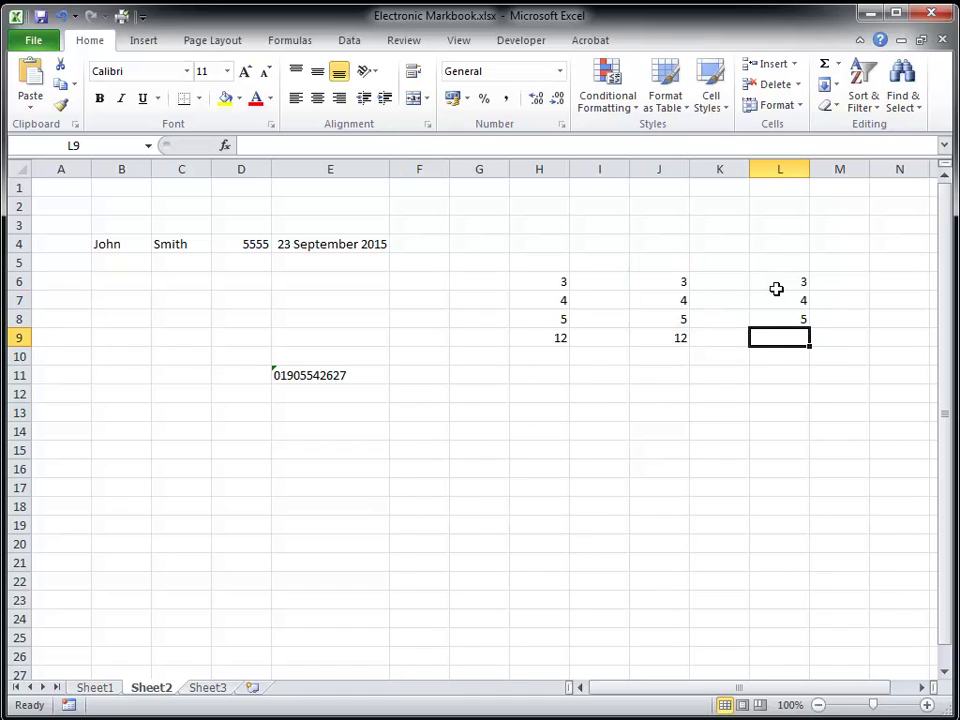
- Type =sum(L6:L8) in L9 to total the third column as 12
{"action": "type", "text": "="}
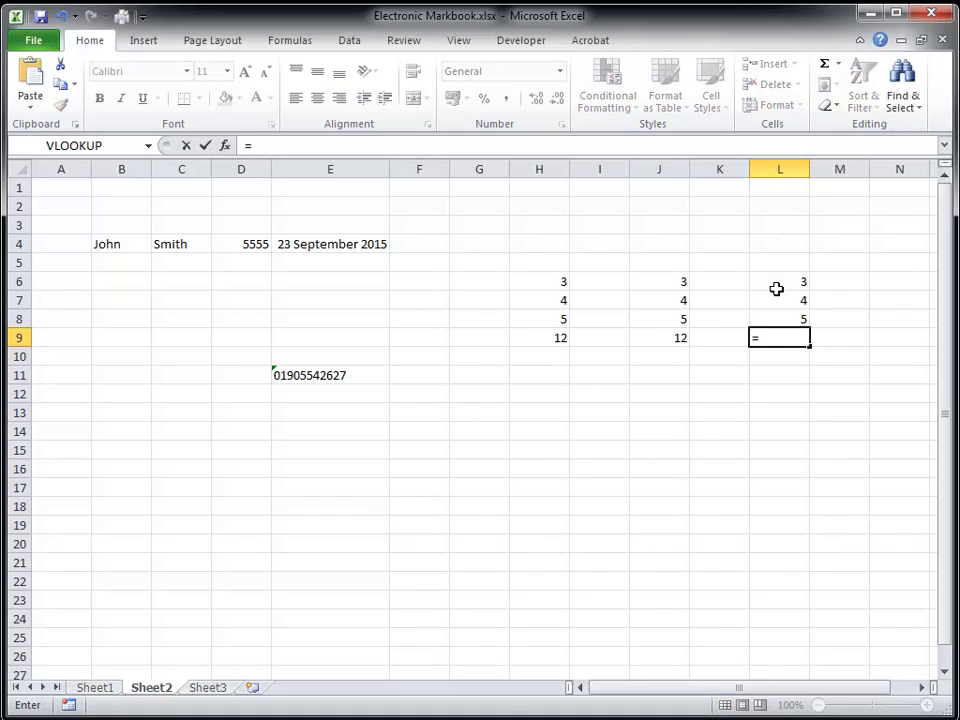
{"action": "type", "text": "sum("}
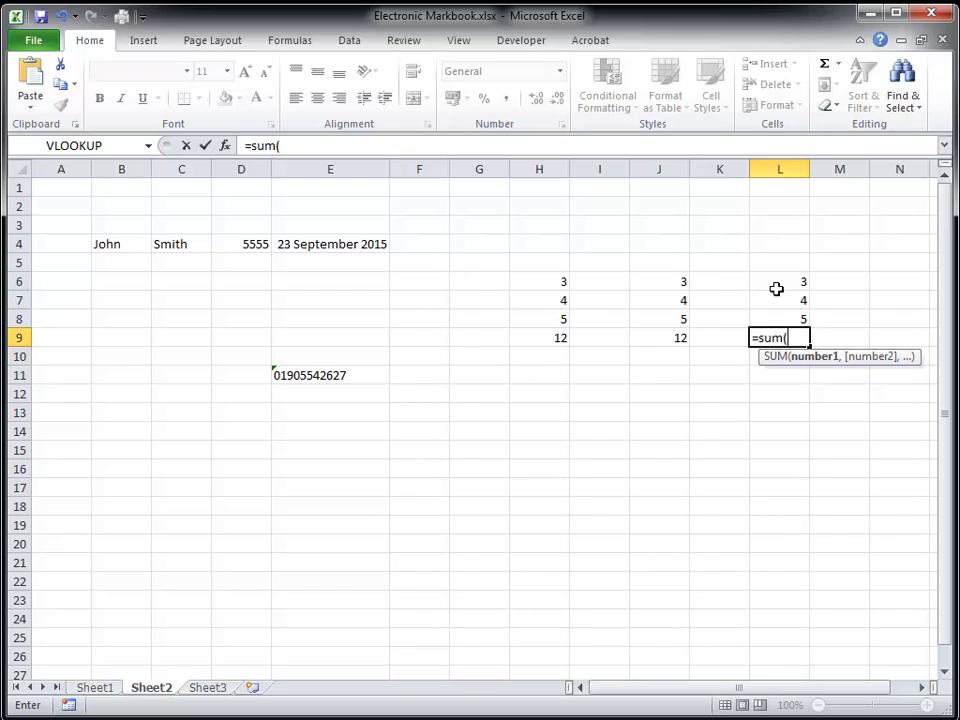
{"action": "type", "text": "L6:l"}
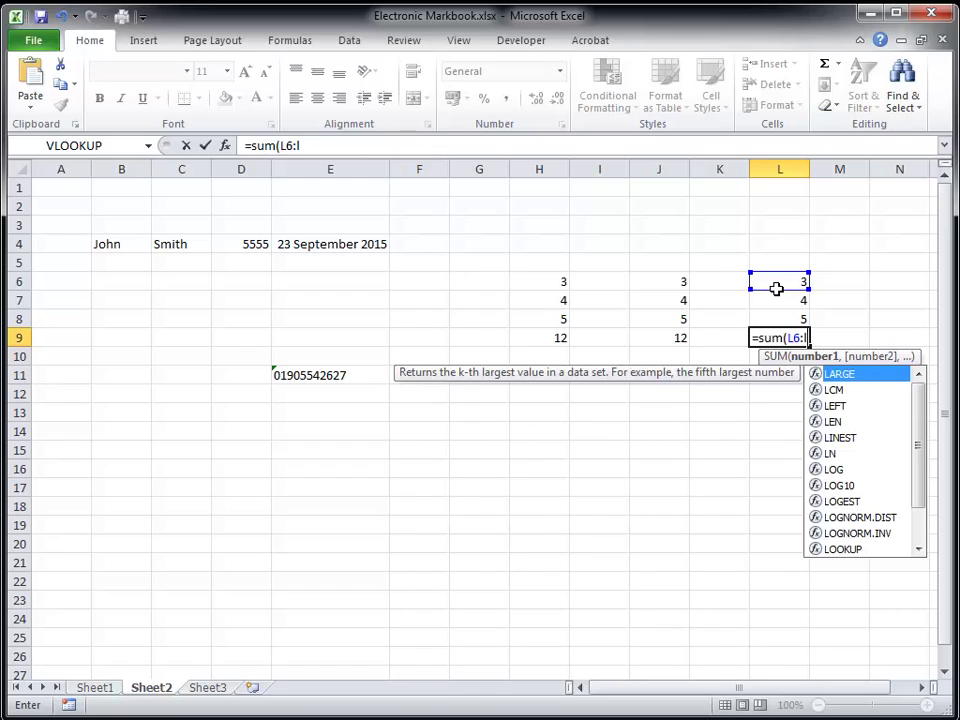
{"action": "type", "text": "8"}
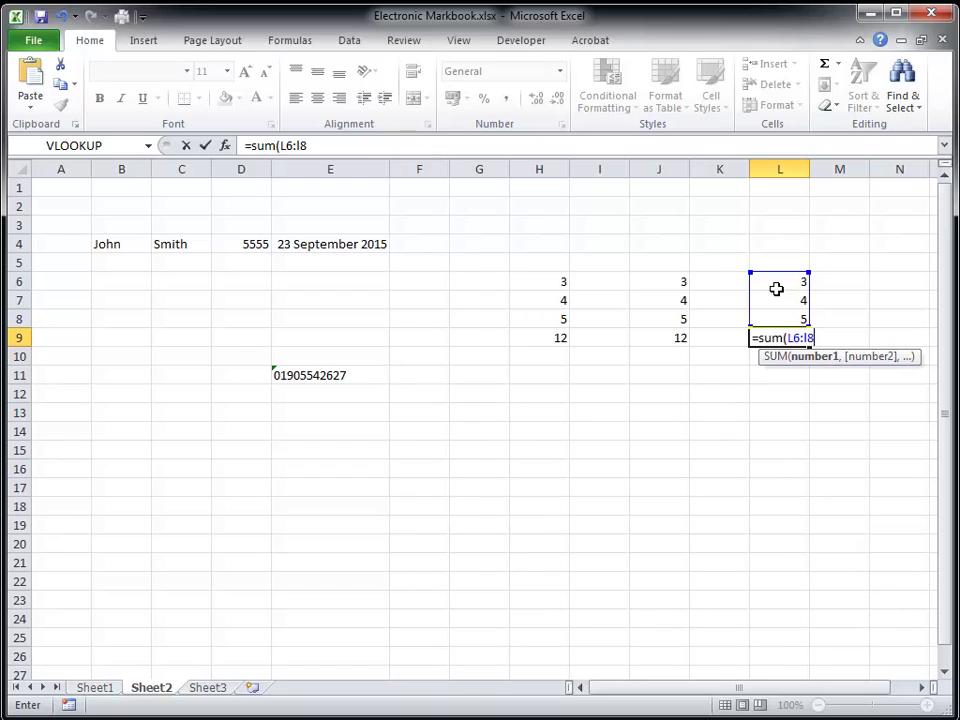
{"action": "key", "text": "Return"}
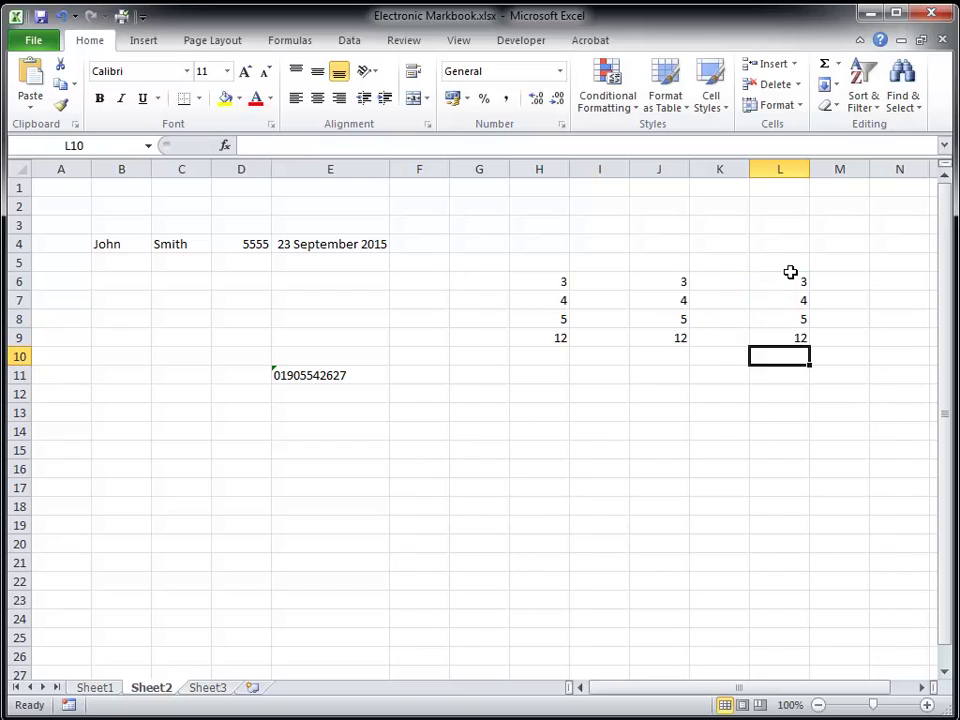